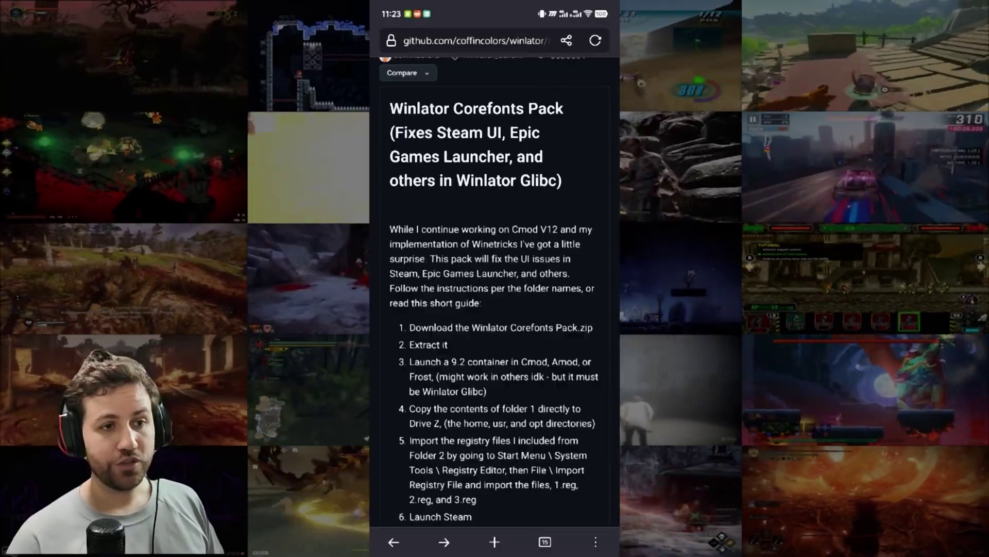
Step: Read through the Corefonts Pack release notes, then download Winlator.Corefonts.Pack.zip from the Assets list
scroll(495, 257, "up", 1)
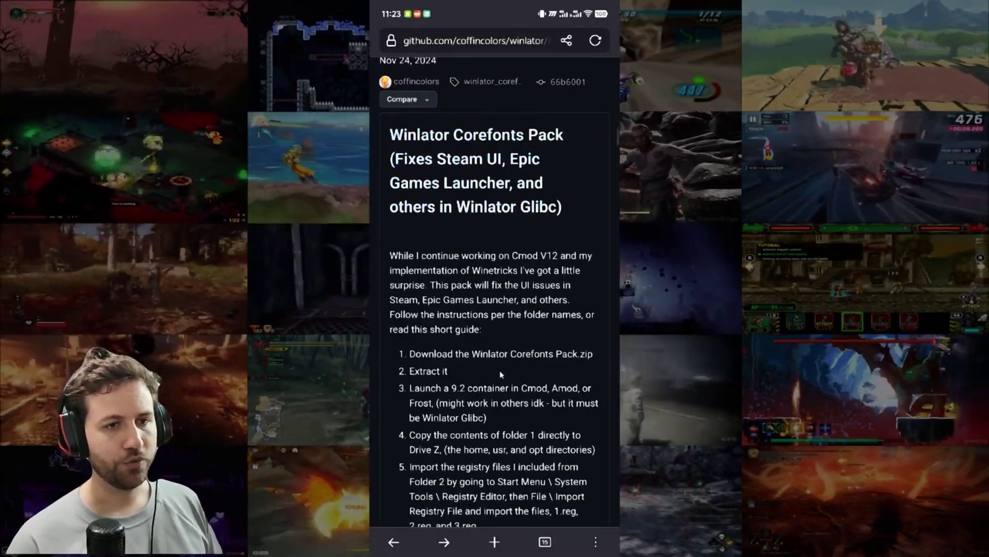
scroll(503, 304, "down", 1)
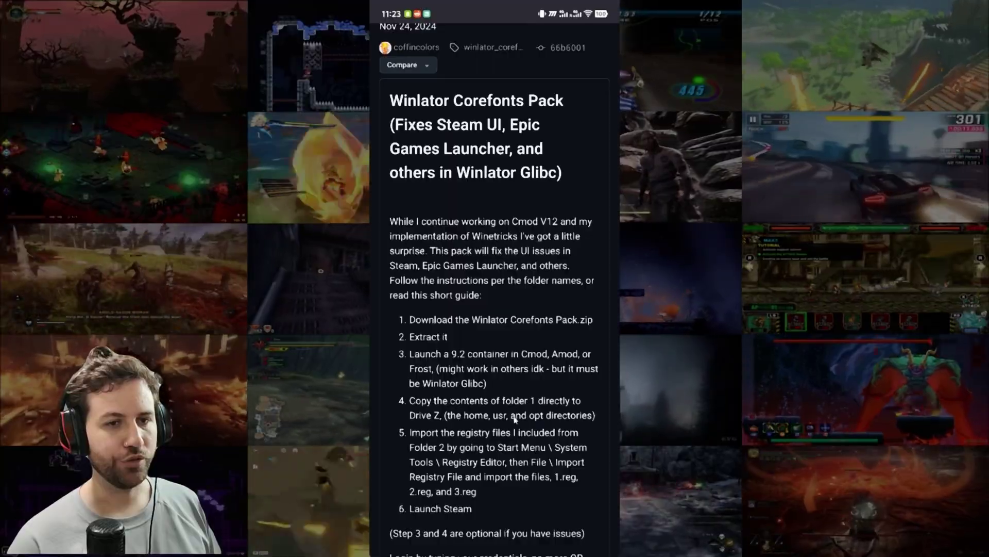
scroll(508, 361, "down", 1)
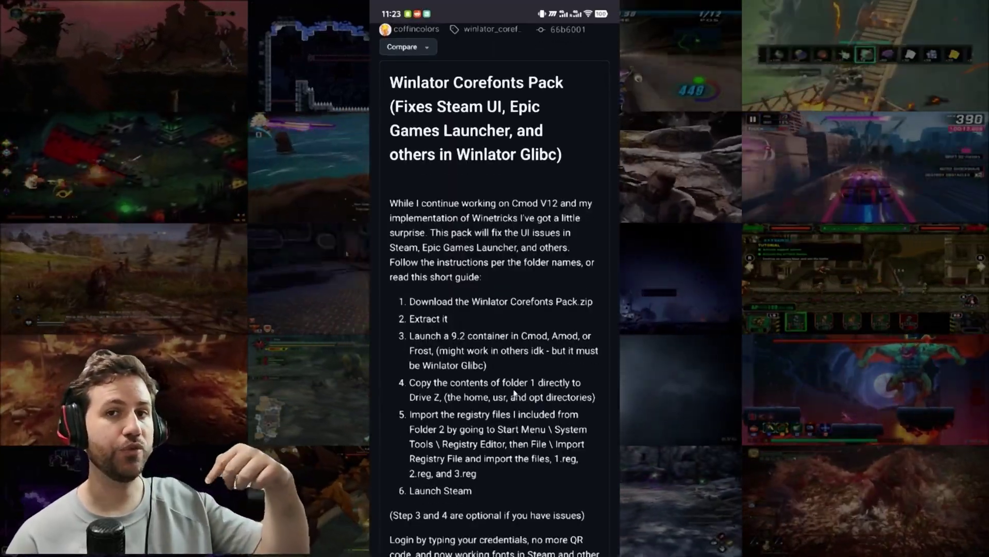
scroll(513, 394, "down", 10)
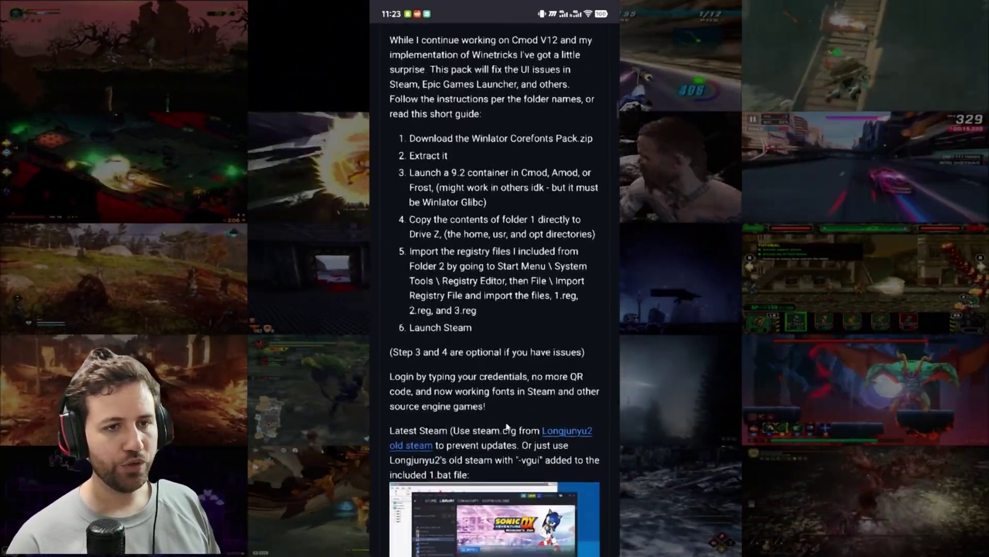
scroll(415, 261, "down", 3)
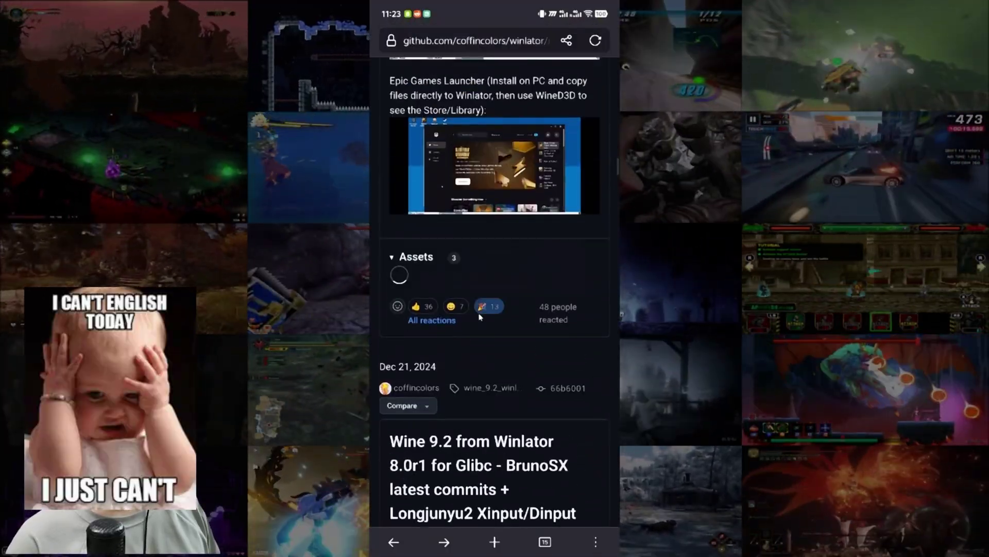
left_click(416, 257)
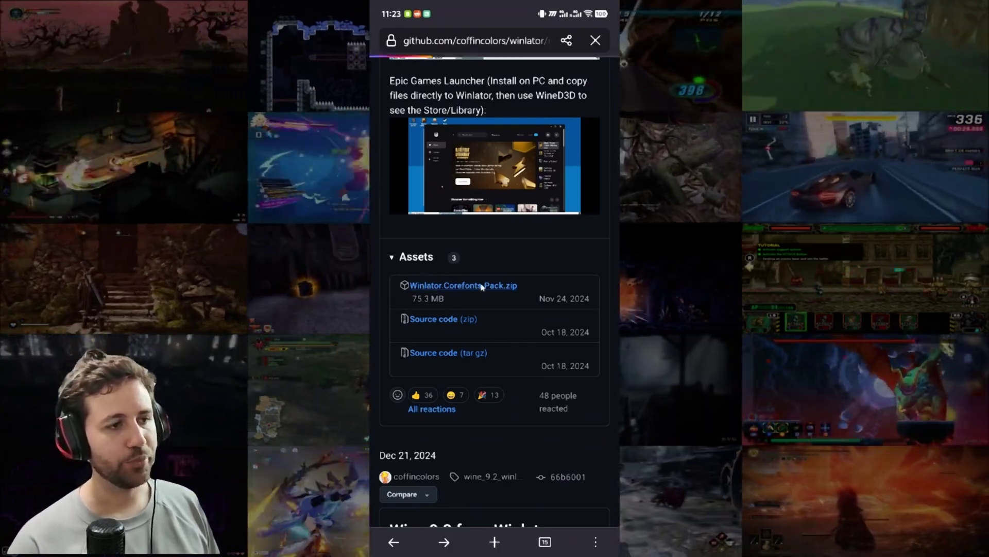
left_click(482, 286)
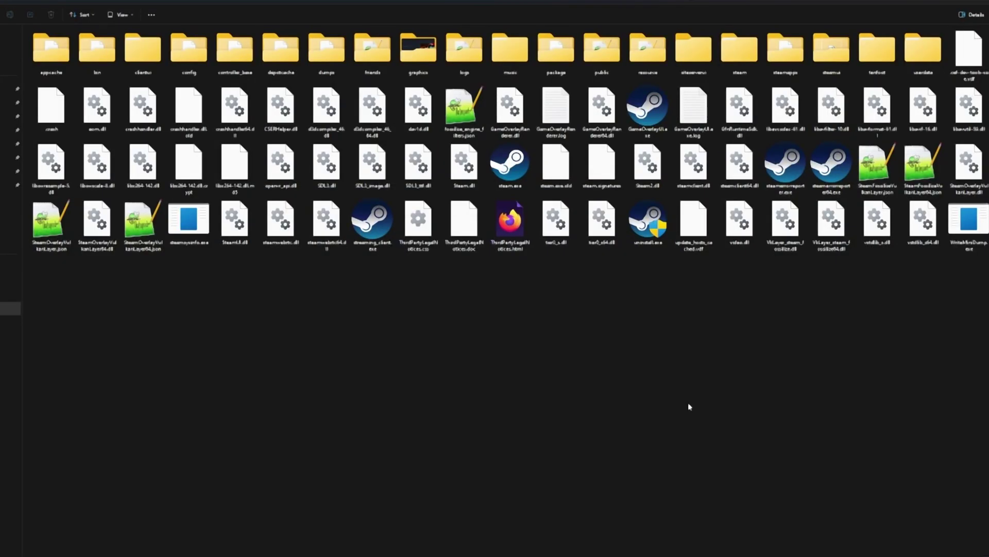
Step: Select all Steam folder items except steamapps and add them to Steam.rar with WinRAR
key("ctrl+a")
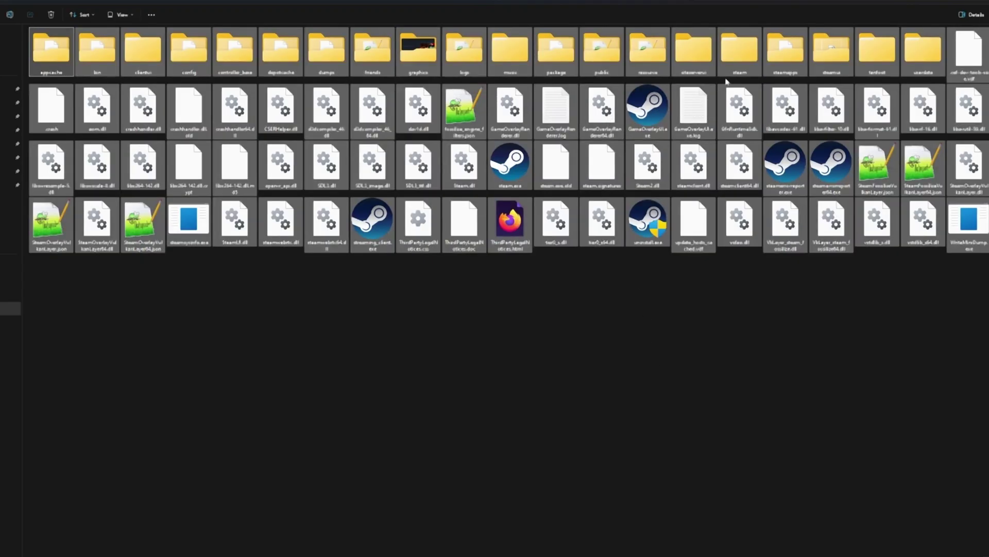
left_click(778, 66, "ctrl")
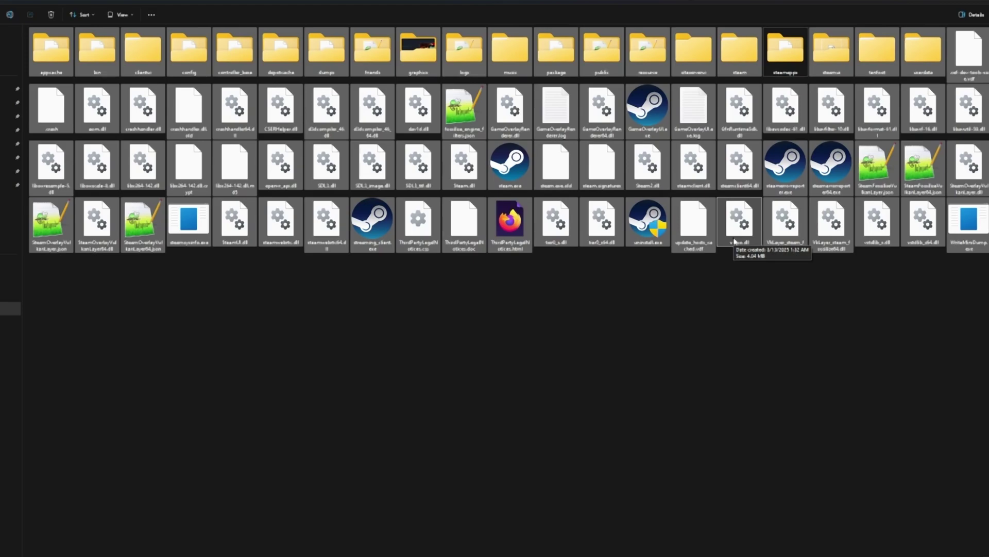
right_click(509, 163)
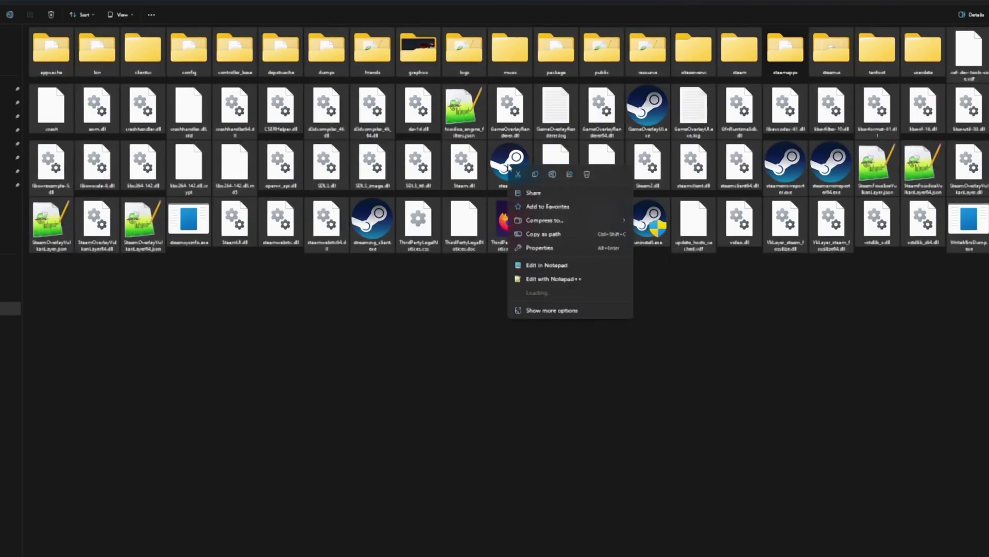
mouse_move(560, 308)
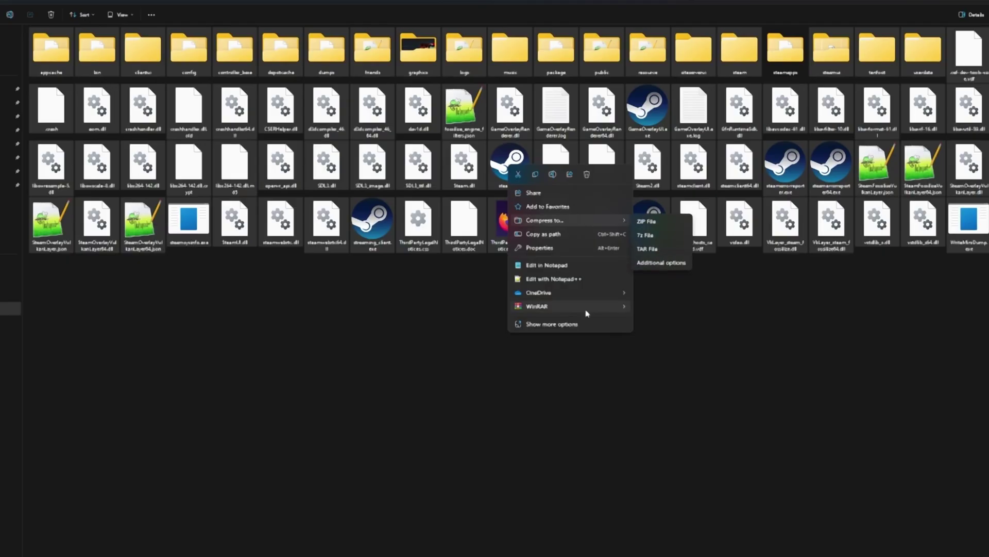
mouse_move(597, 308)
left_click(662, 321)
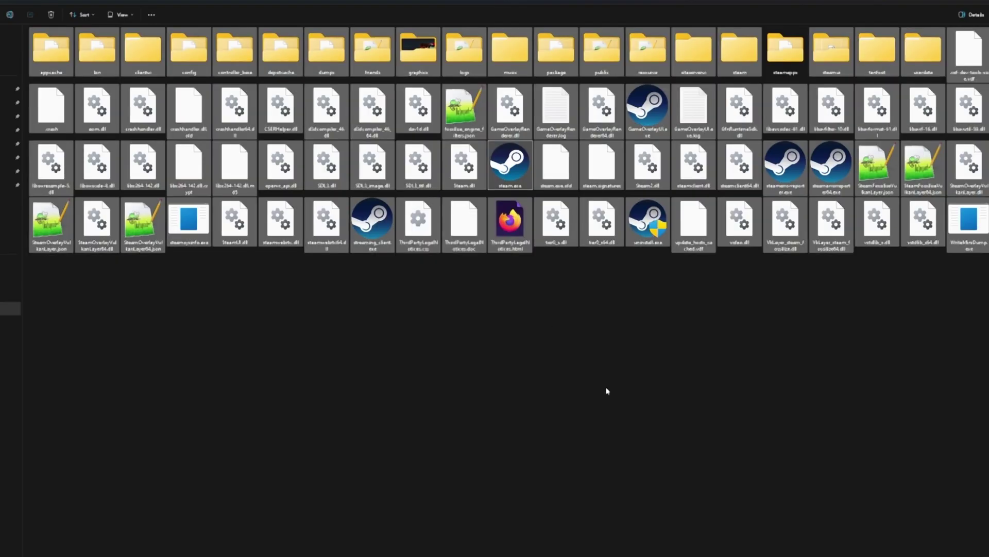
Step: Open 1-downgrader.txt from the Steam folder to read its command line
left_click(872, 553)
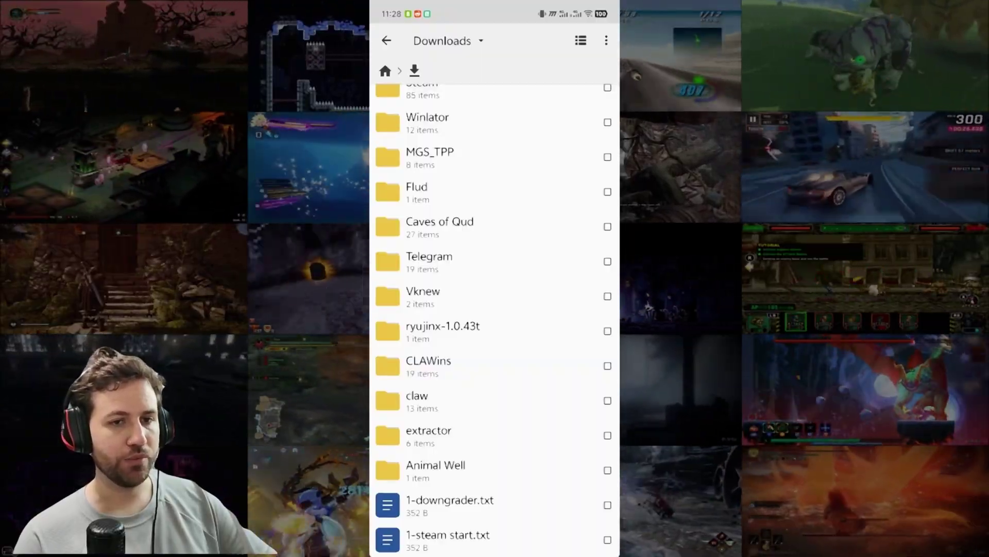
scroll(490, 206, "up", 1)
left_click(490, 95)
scroll(490, 232, "down", 10)
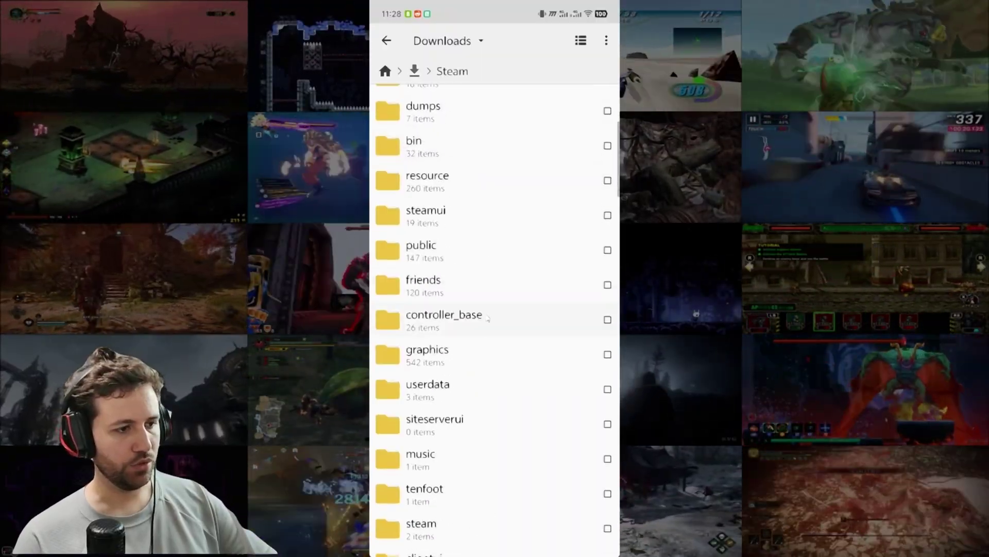
scroll(491, 297, "down", 1)
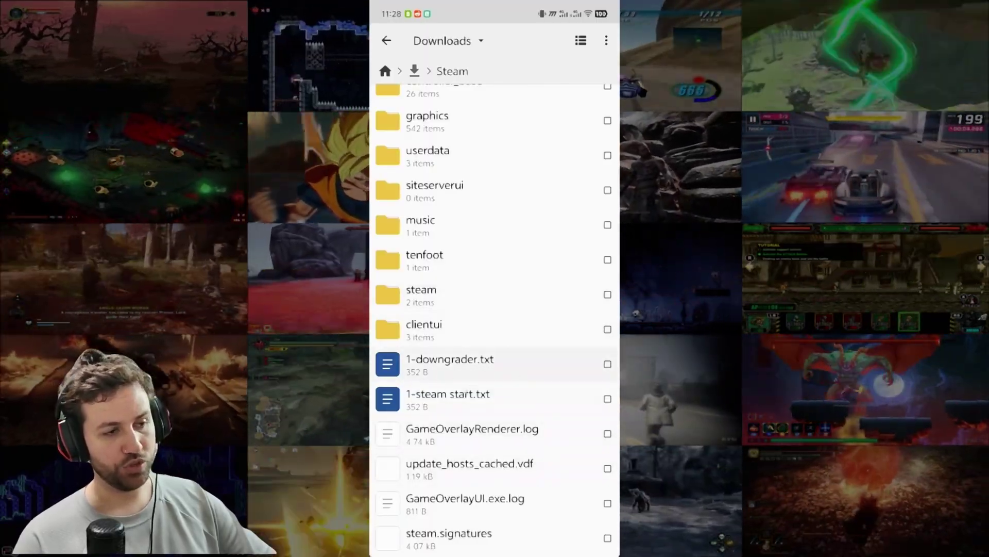
left_click(455, 371)
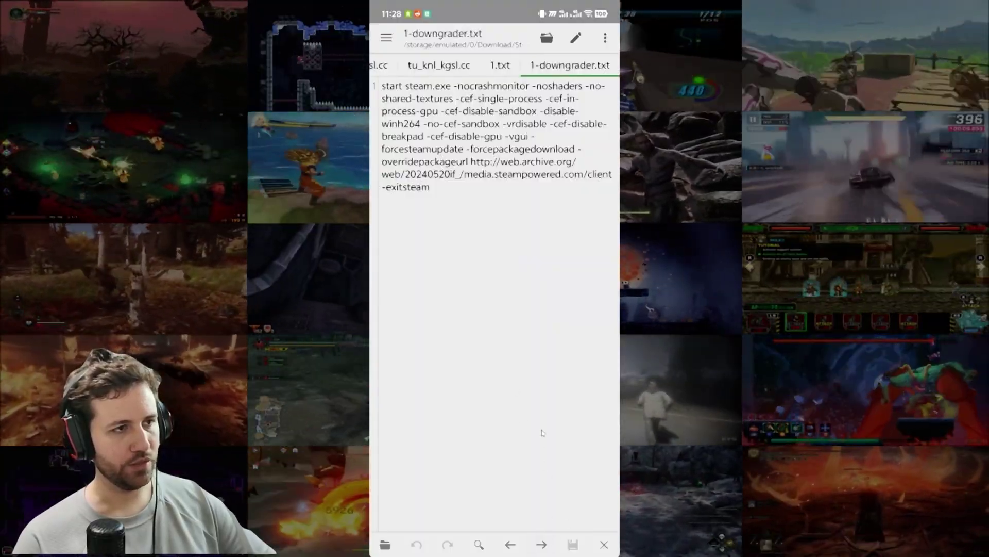
Step: Back in Downloads, start renaming 1-downgrader.txt with the cursor at the end of its name
right_click(527, 403)
left_click(489, 504)
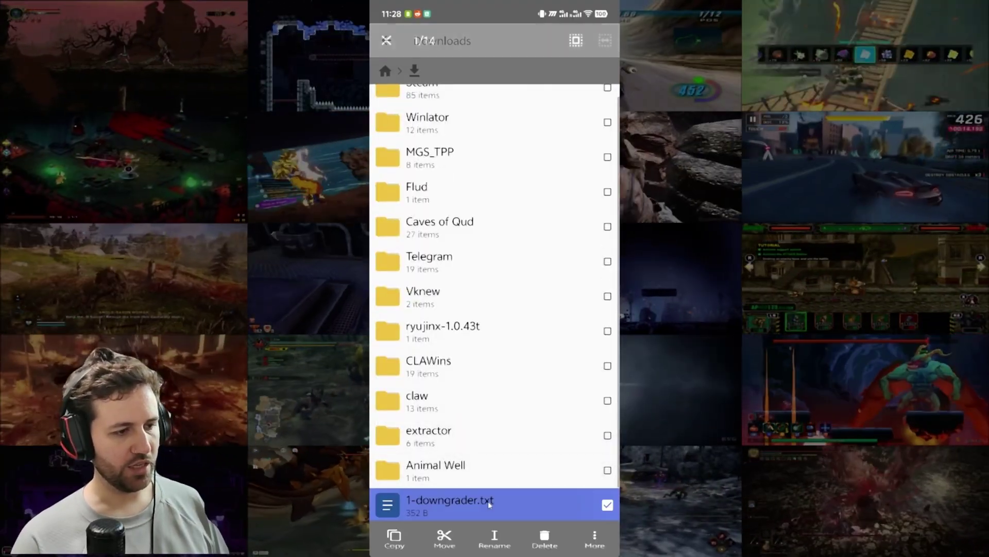
left_click(498, 538)
key("Right")
key("Right")
key("Right")
key("Right")
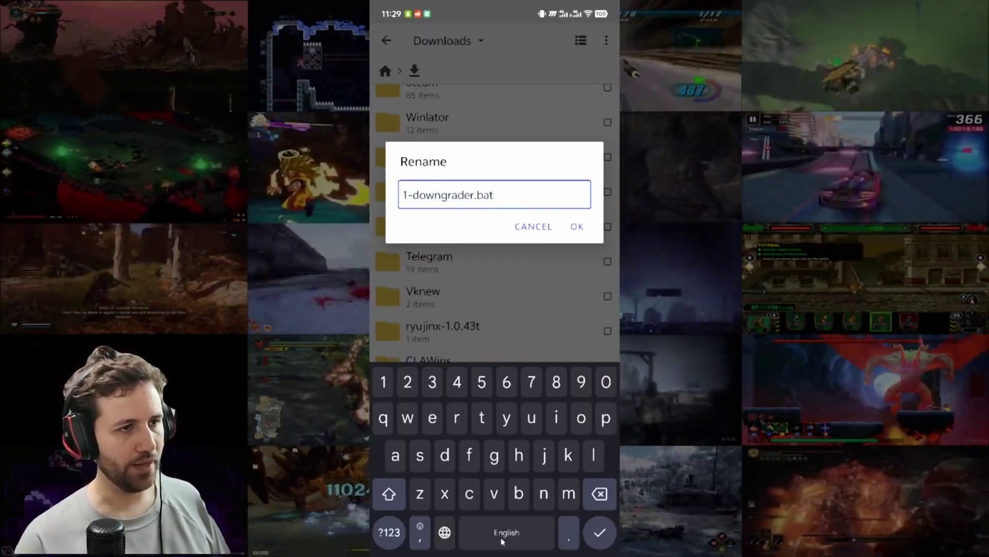
Step: Confirm 1-downgrader.bat, then change '1-steam start.txt' extension from txt to bat
left_click(577, 226)
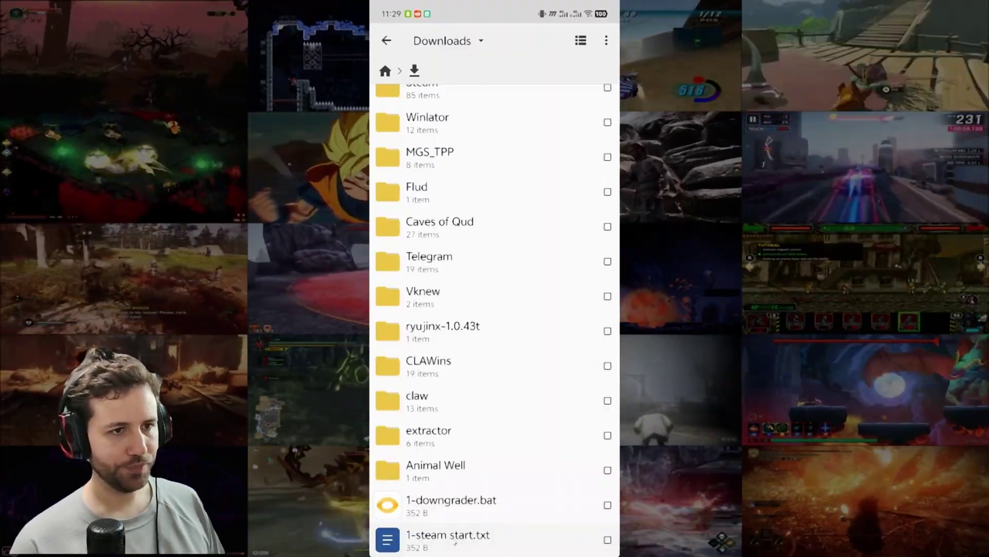
left_click(455, 542)
left_click(496, 536)
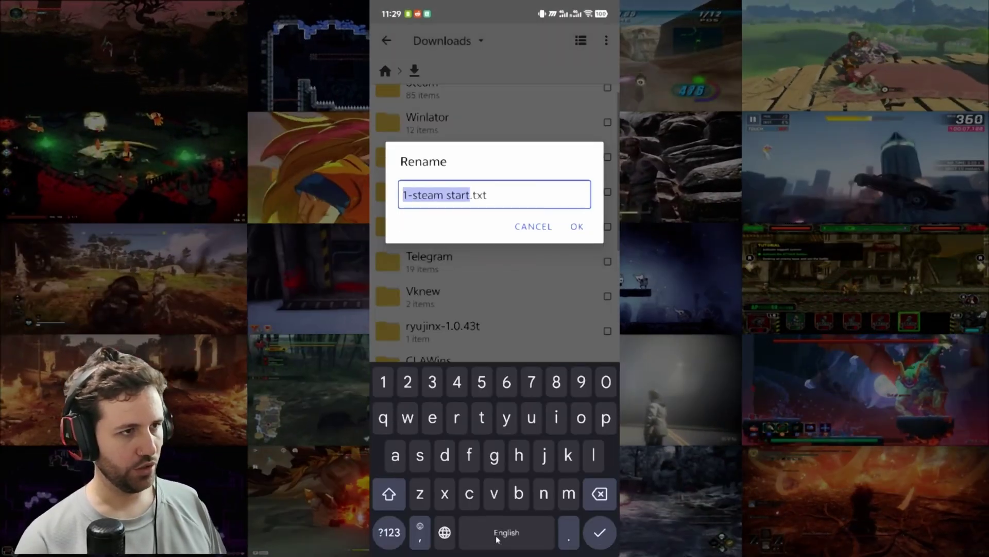
left_click_drag(492, 538, 497, 538)
key("BackSpace")
key("BackSpace")
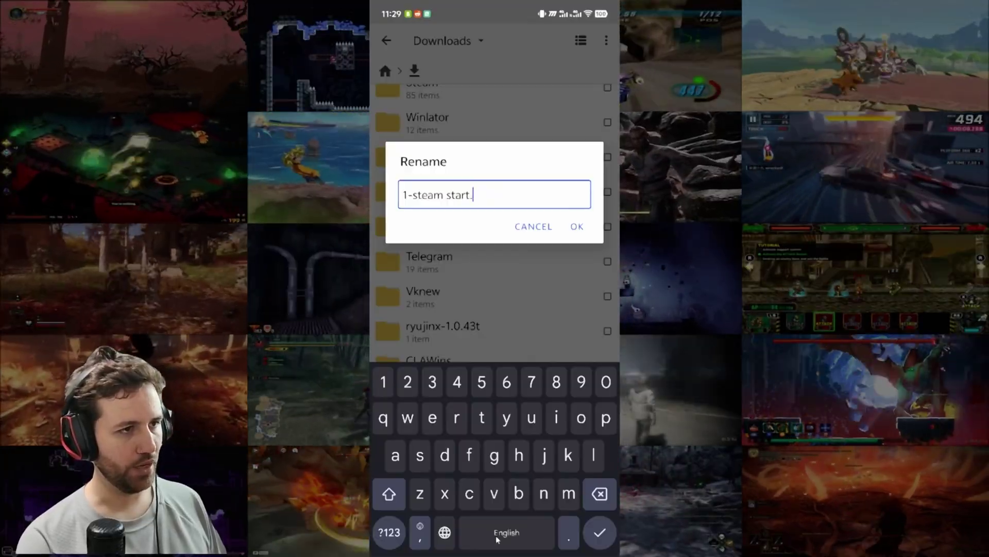
type("bat")
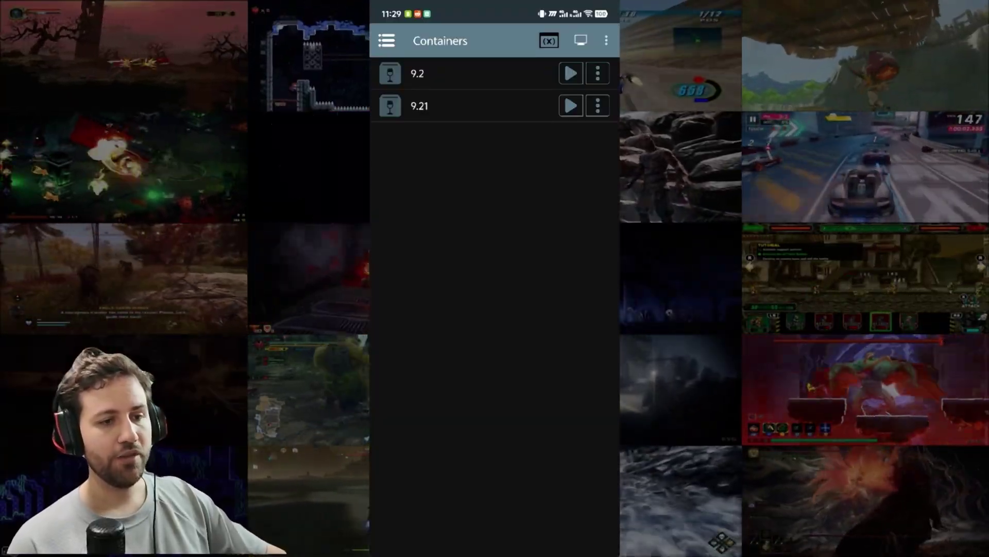
Step: Use Winlator's side menu to open the Contents screen of installed Wine versions
left_click(387, 40)
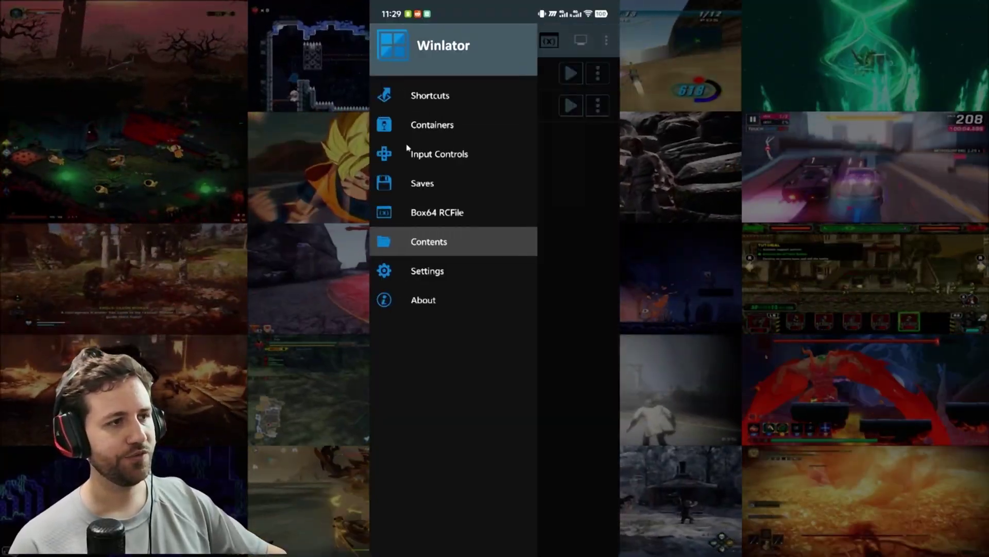
left_click(445, 238)
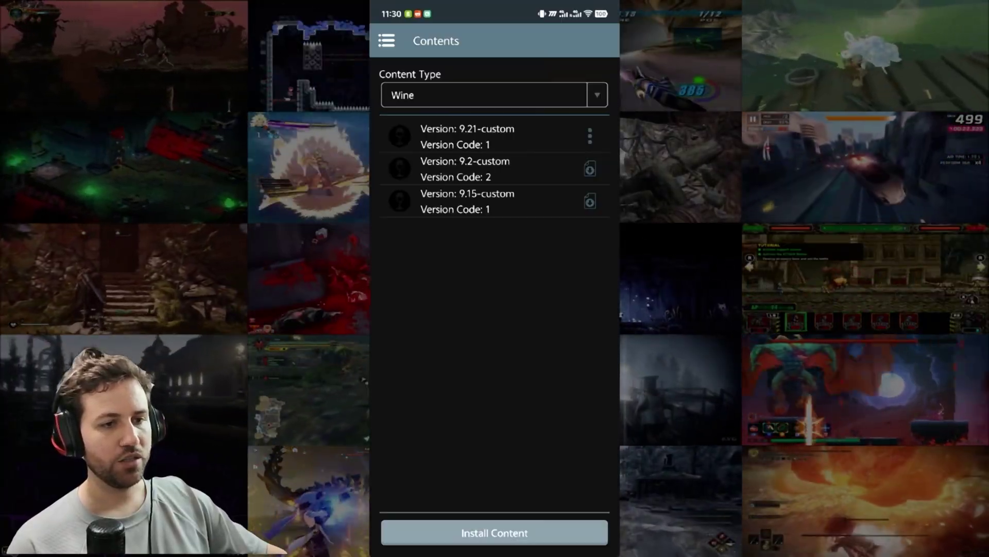
Step: Attempt to install wine-9.21.wcp as Wine content and dismiss the 'already exists' error
left_click(534, 532)
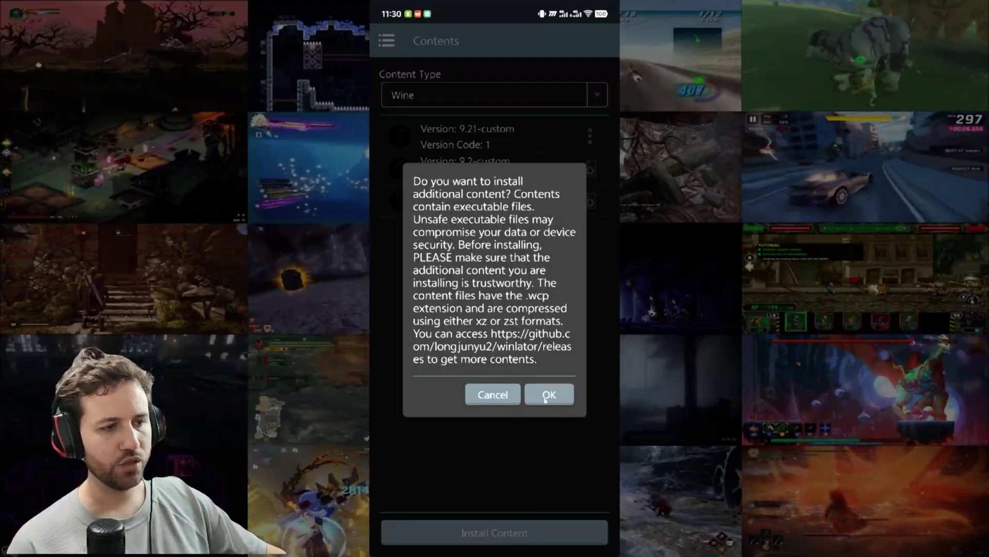
left_click(549, 395)
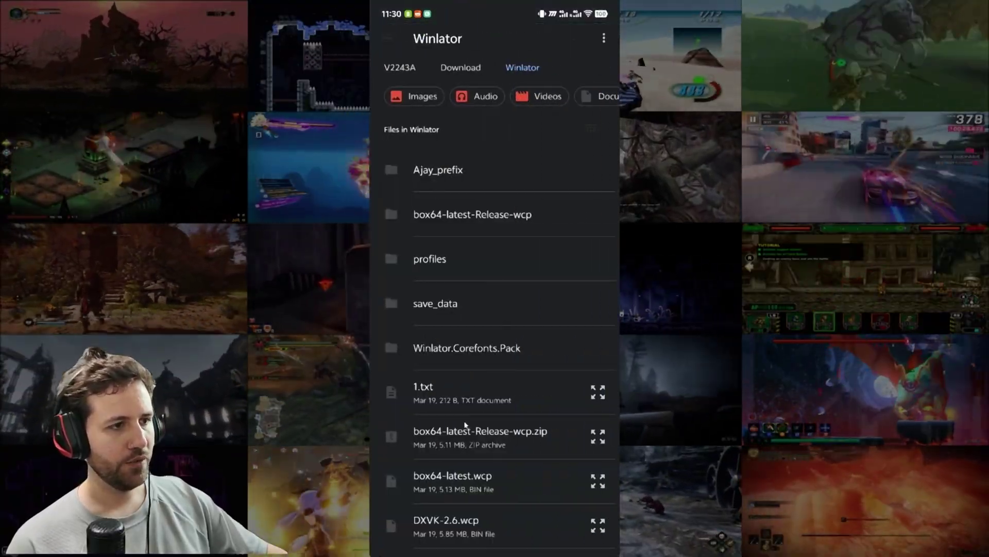
scroll(489, 425, "down", 3)
scroll(466, 394, "up", 3)
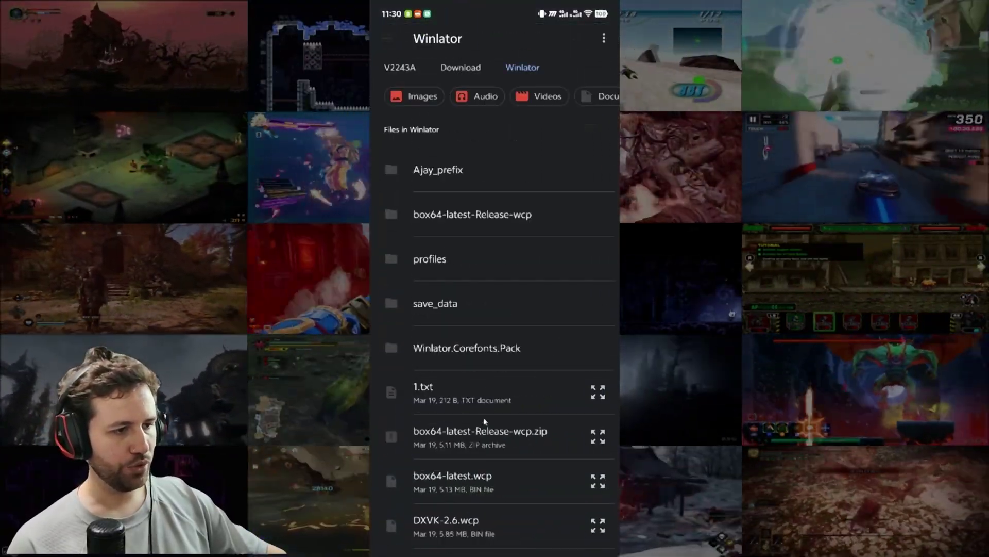
scroll(484, 421, "down", 3)
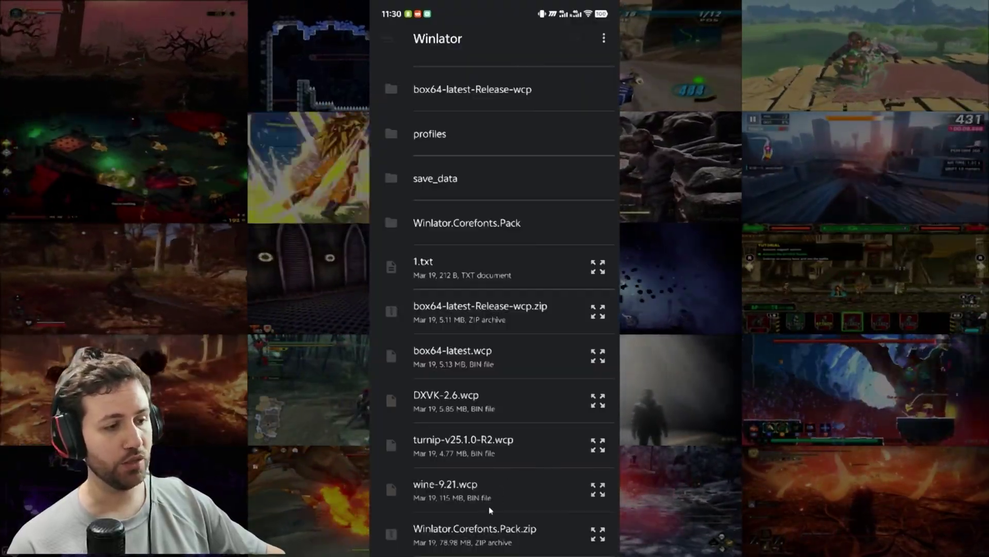
left_click(467, 501)
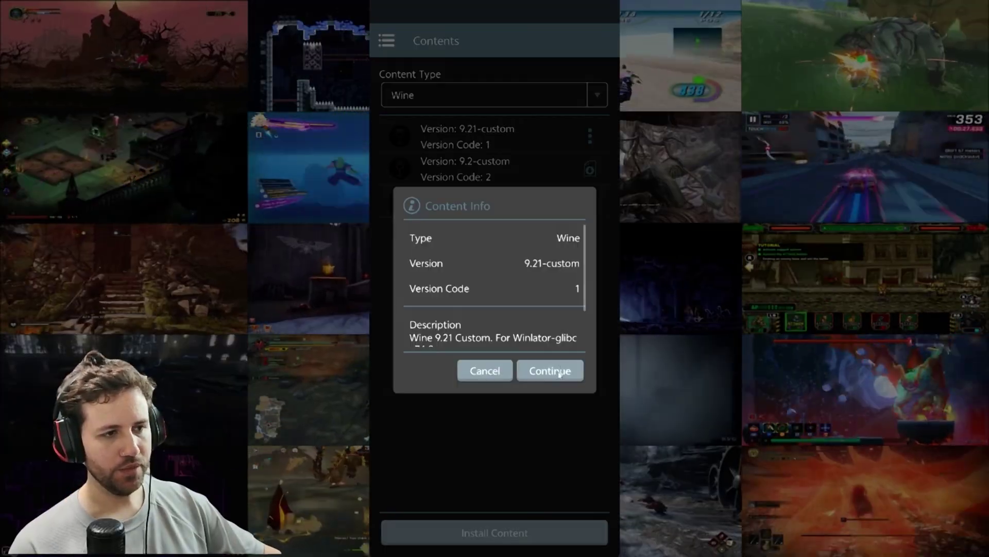
left_click(555, 372)
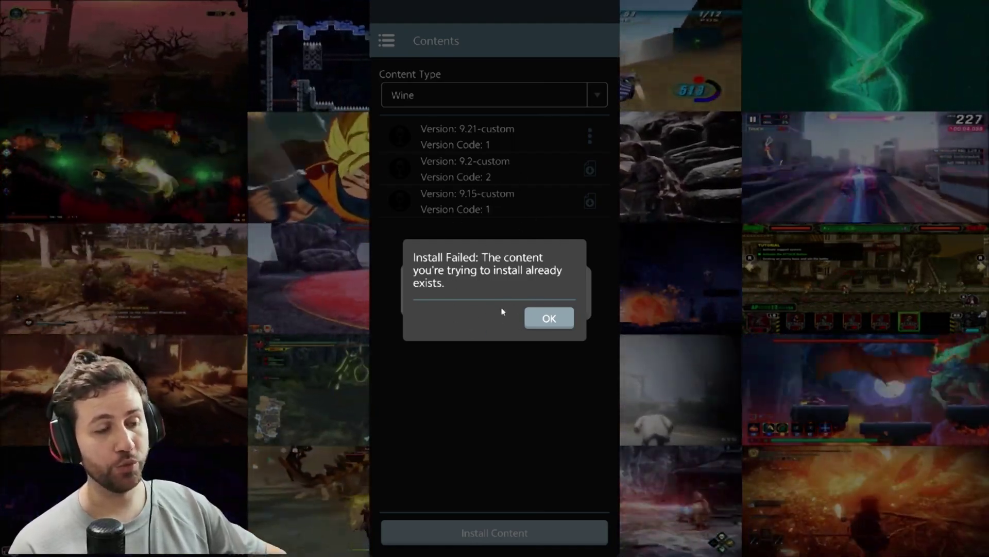
left_click(549, 318)
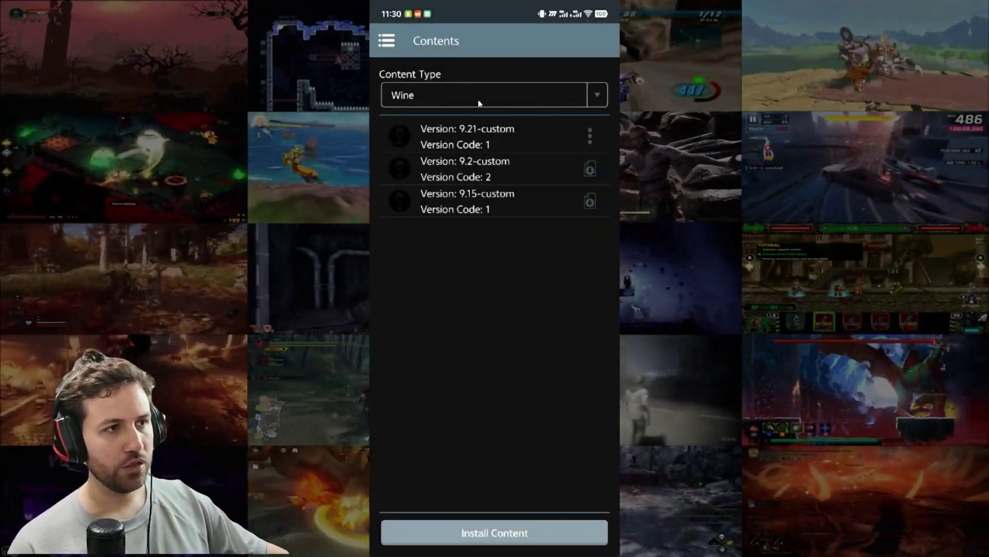
Step: Set Winlator's Box64 version to latest-14569db-1 in Settings and save
left_click(479, 100)
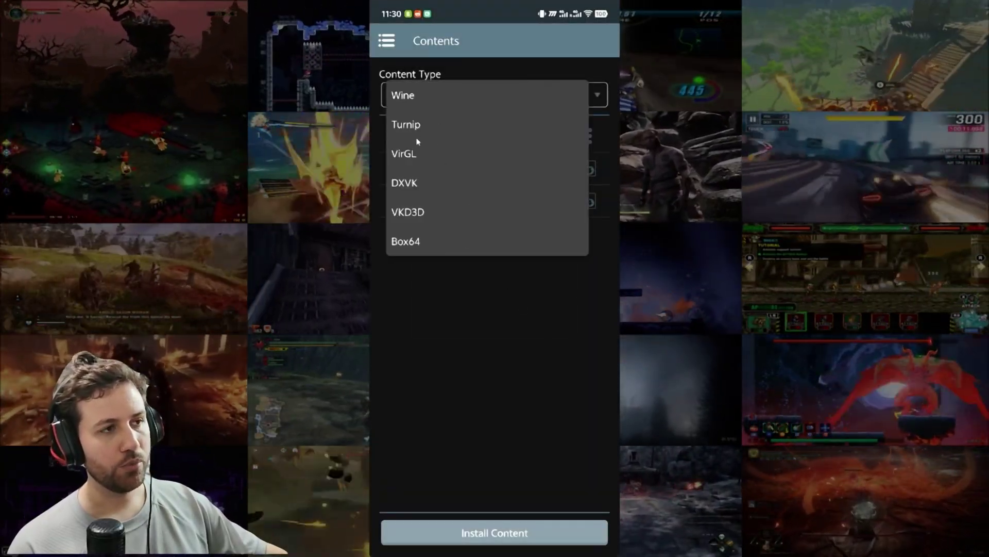
left_click(550, 303)
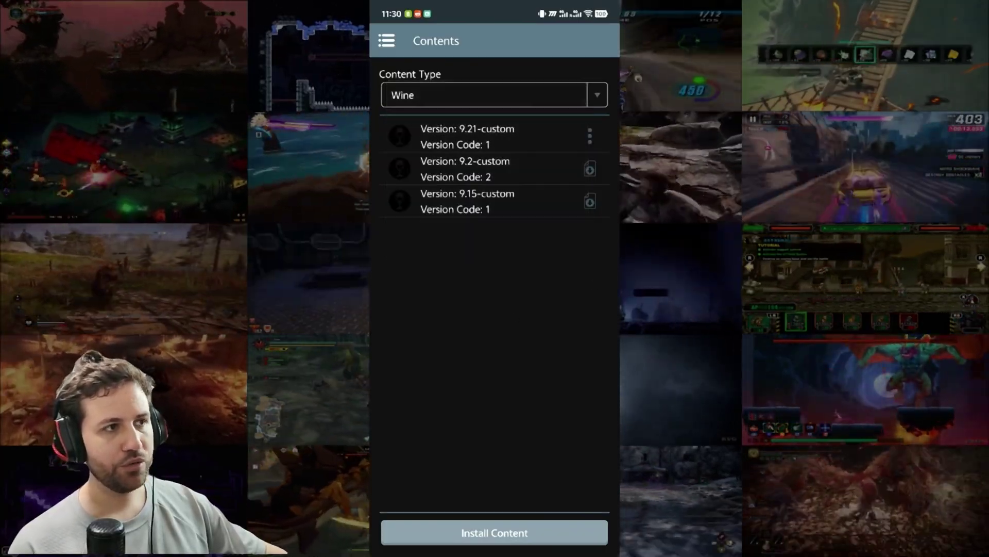
left_click(386, 40)
left_click(430, 270)
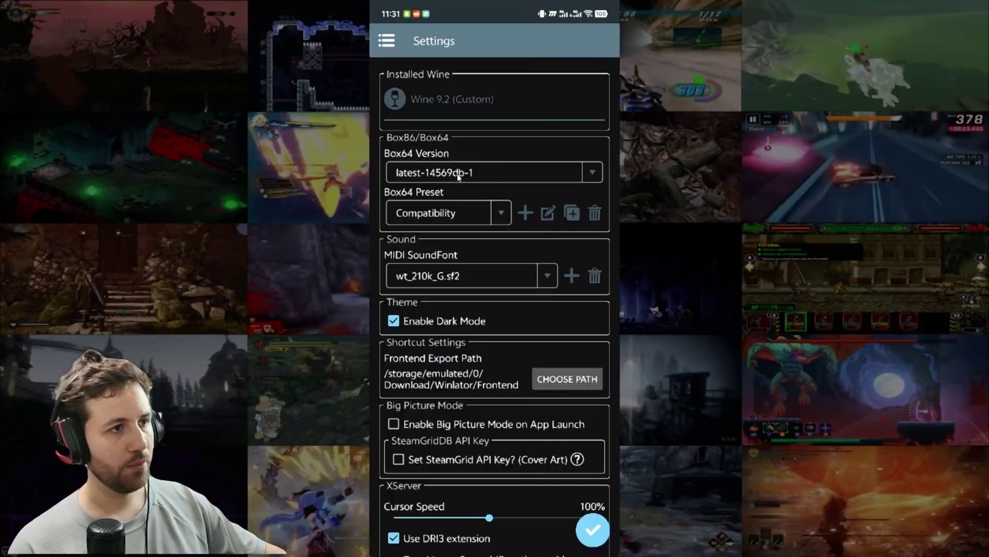
left_click(474, 179)
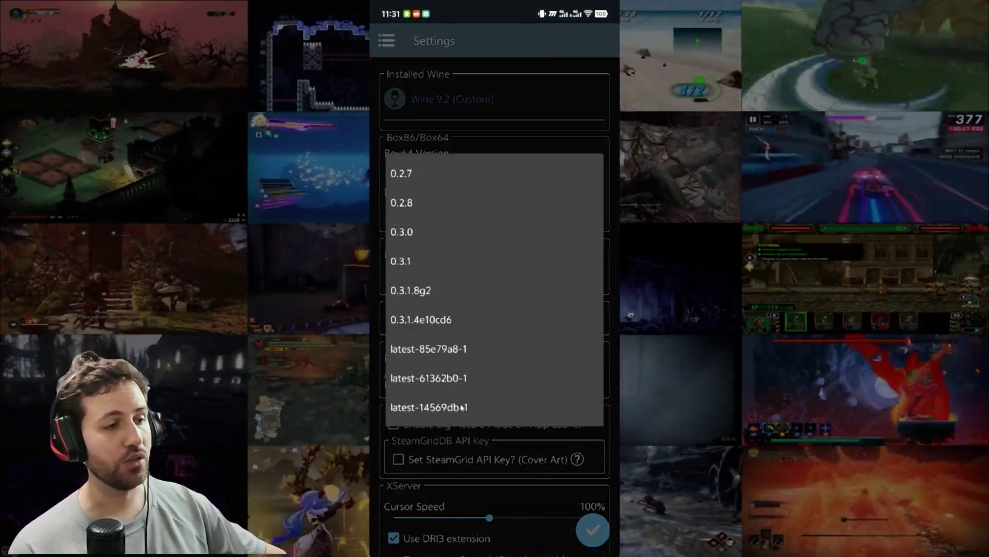
left_click(462, 408)
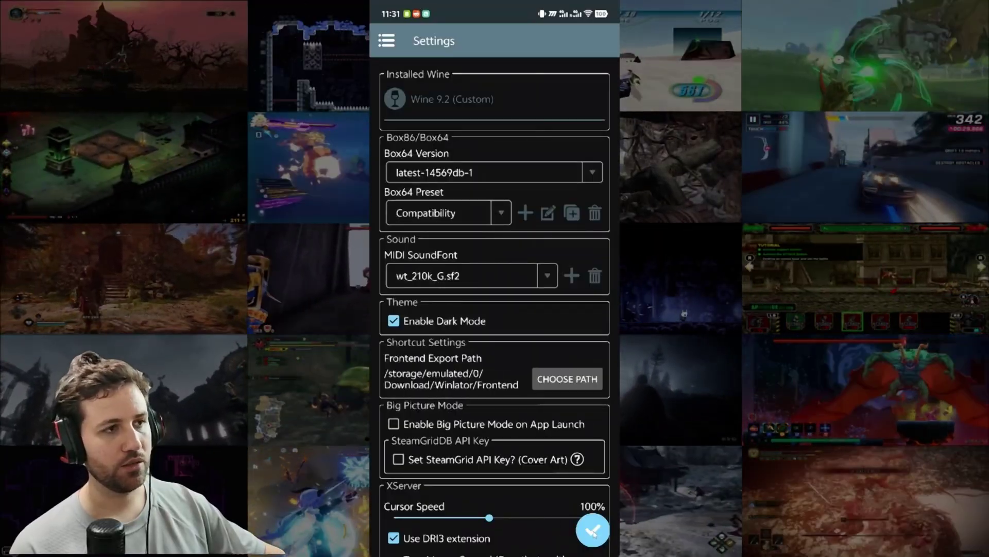
left_click(593, 530)
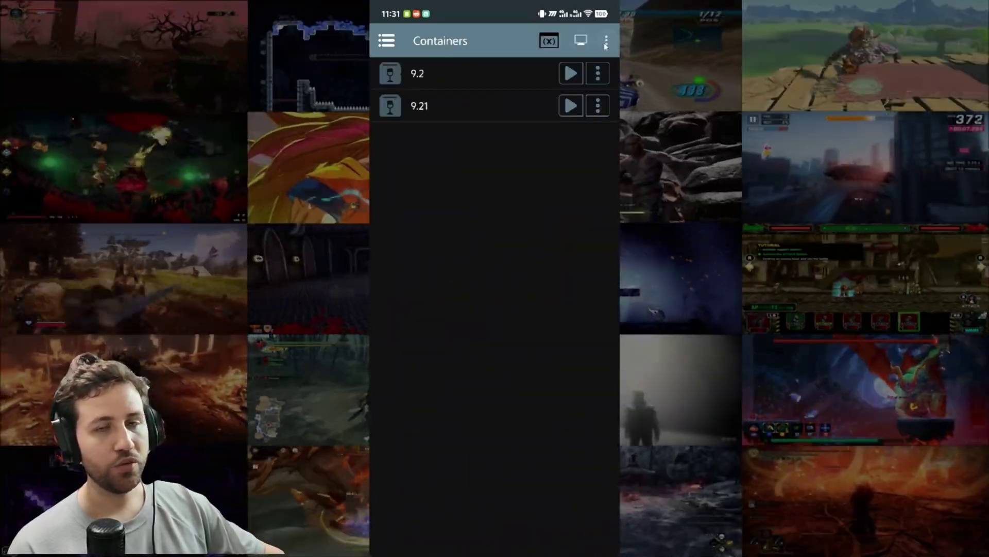
Step: Add a container named 9.21-test with Wine version Wine-9.21-custom-1
left_click(606, 42)
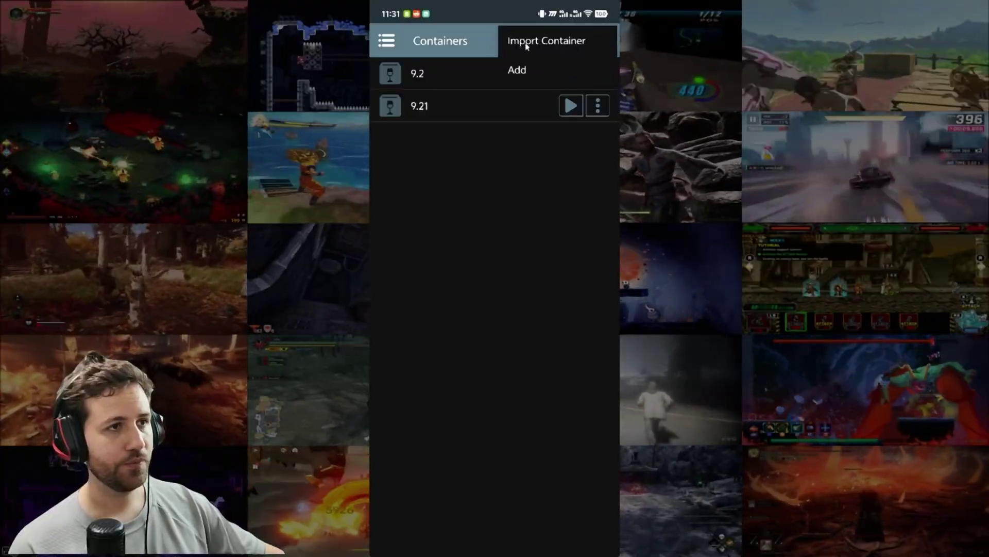
left_click(517, 70)
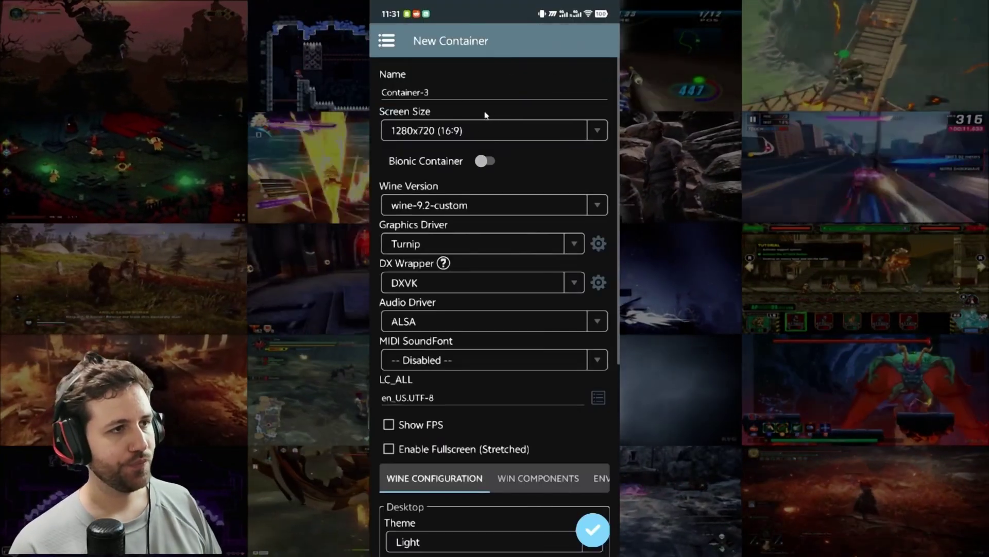
left_click(456, 91)
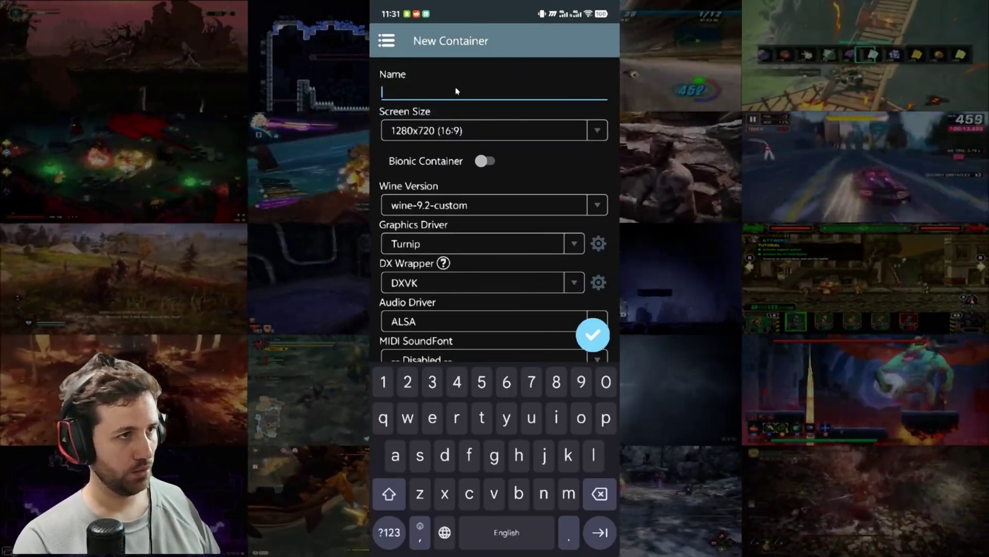
type("9")
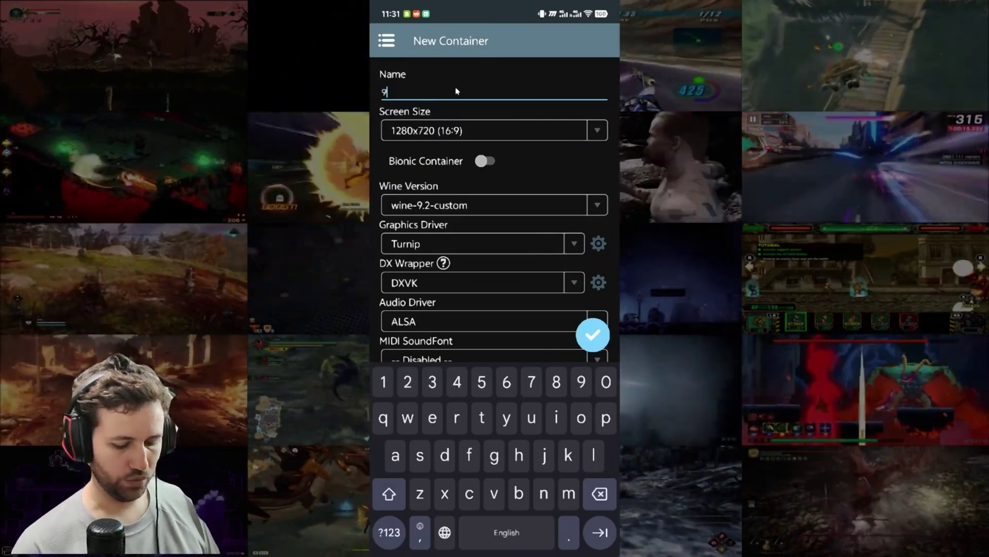
type(".21-")
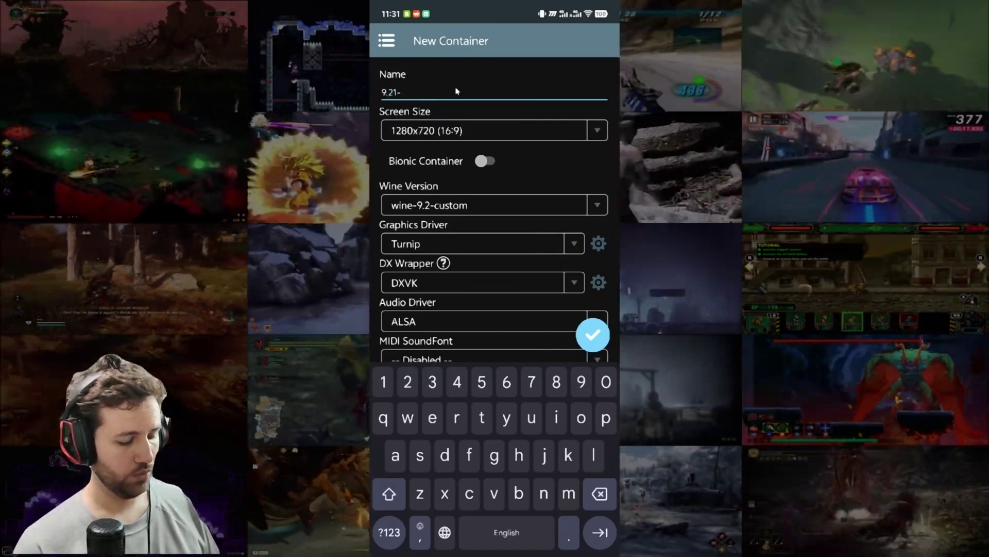
type("test")
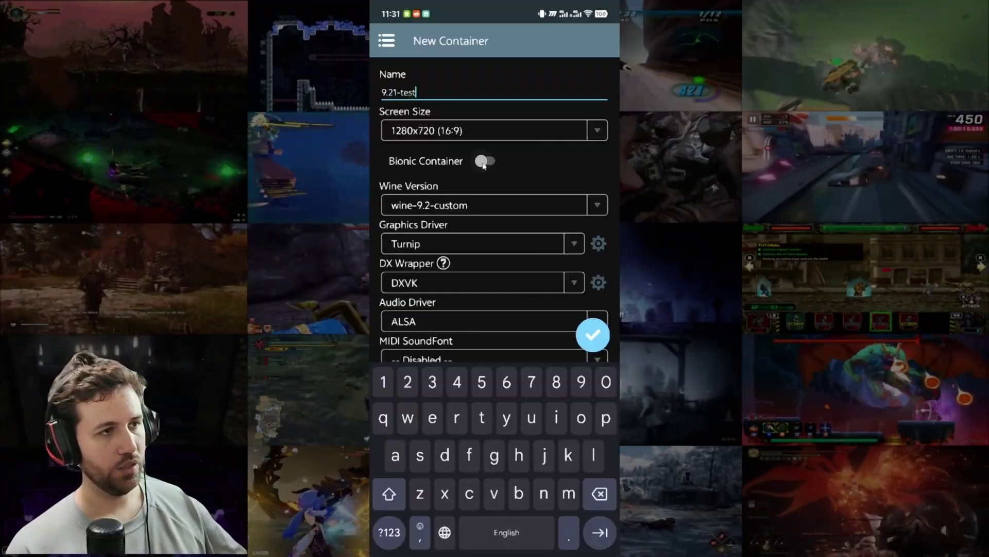
left_click(441, 207)
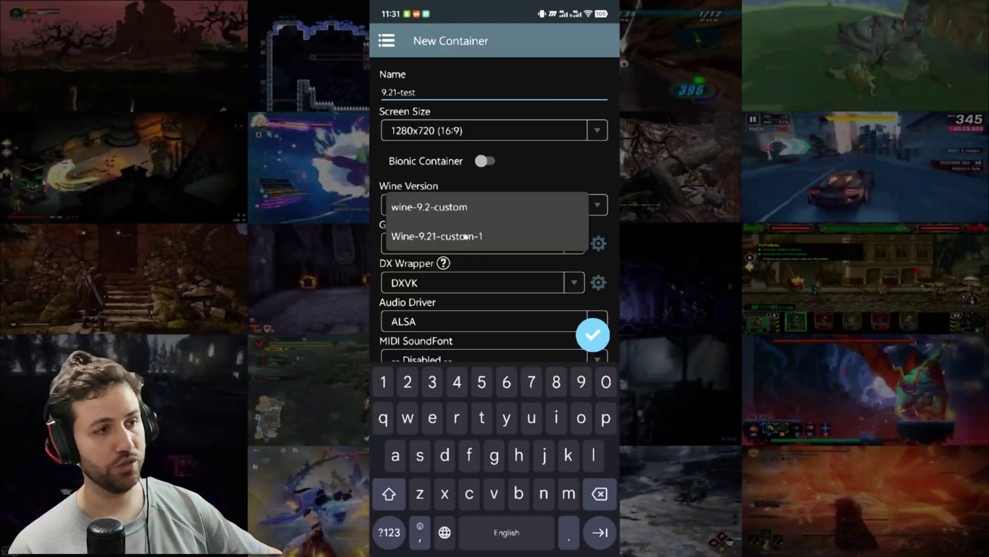
left_click(451, 237)
left_click(598, 339)
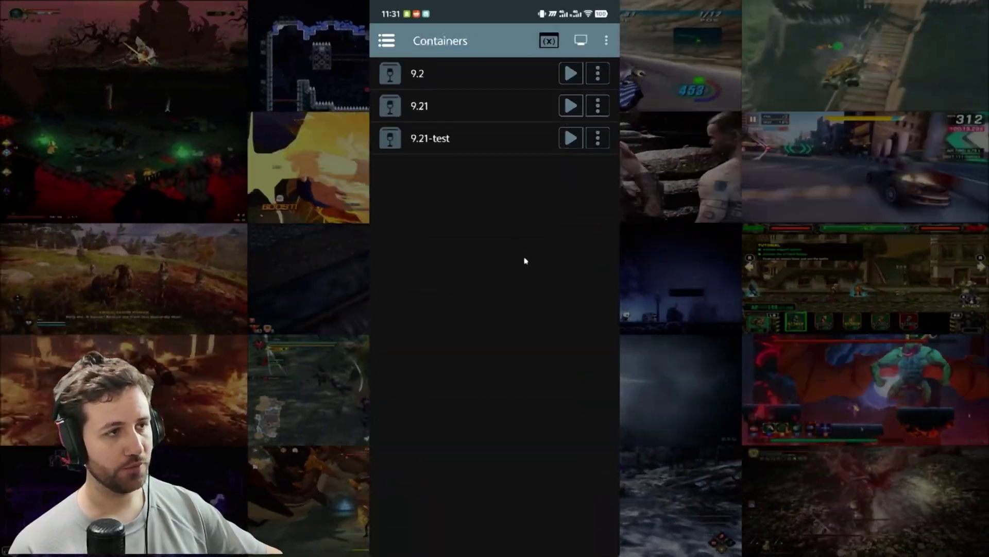
Step: Edit 9.21-test to keep the Turnip driver and set its version to Turnip-25.1.0-1
left_click(598, 138)
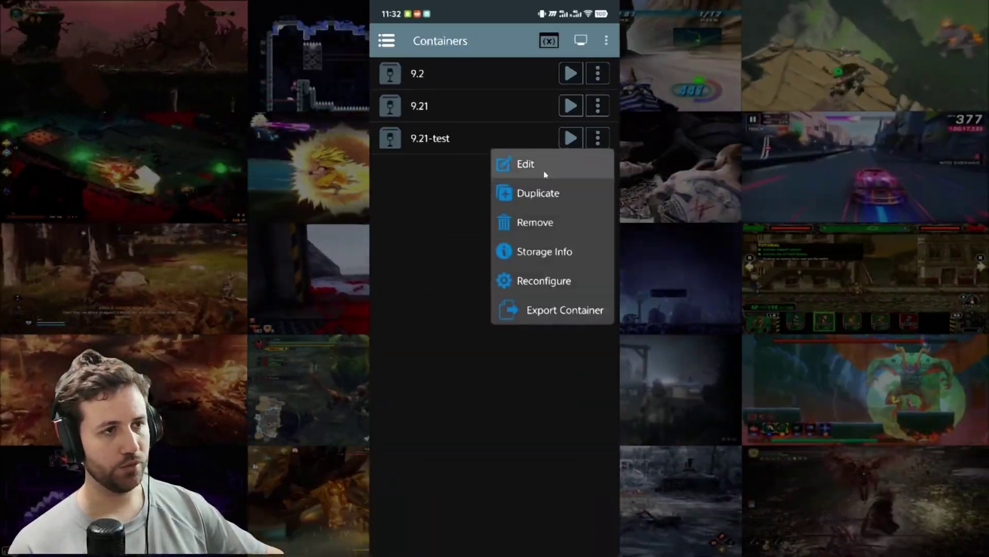
left_click(538, 170)
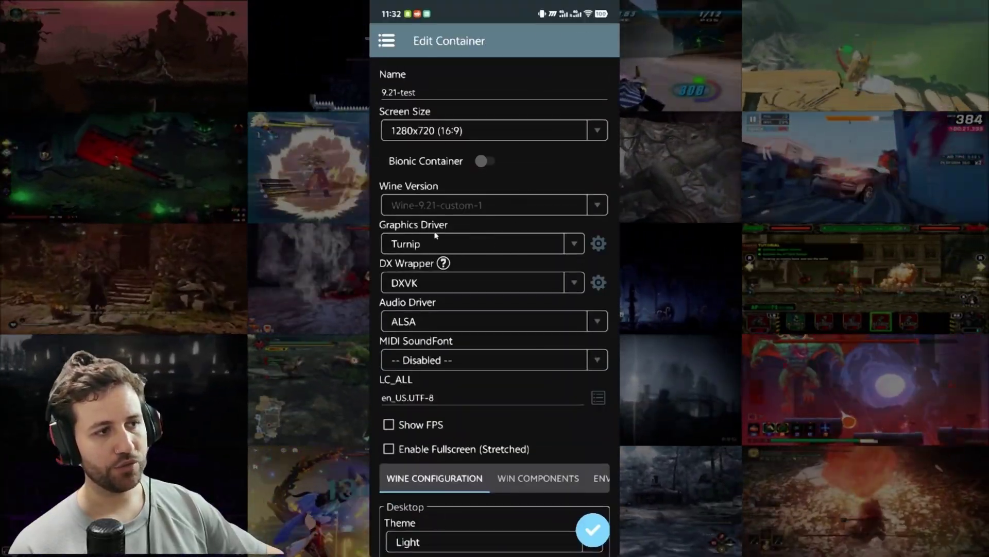
left_click(465, 247)
left_click(470, 245)
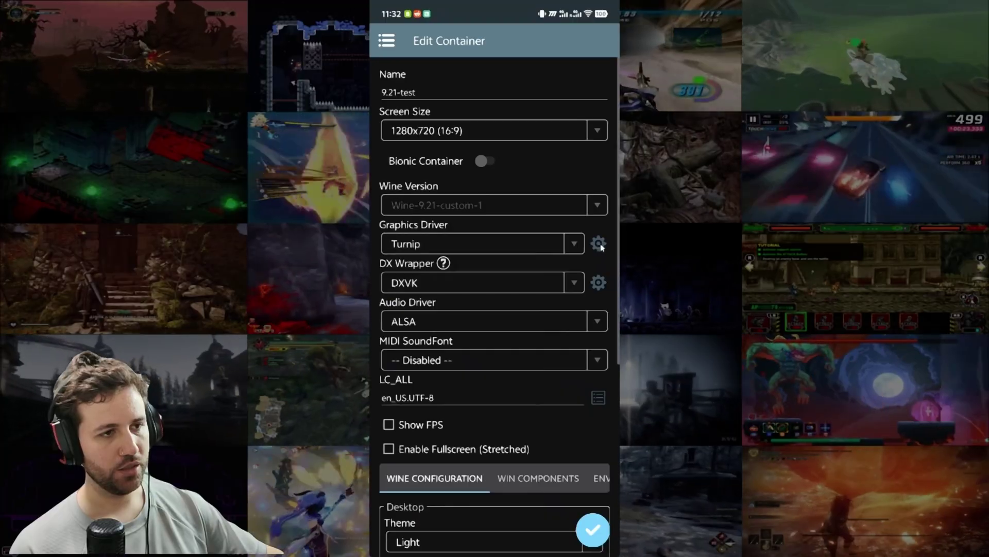
left_click(598, 243)
left_click(465, 301)
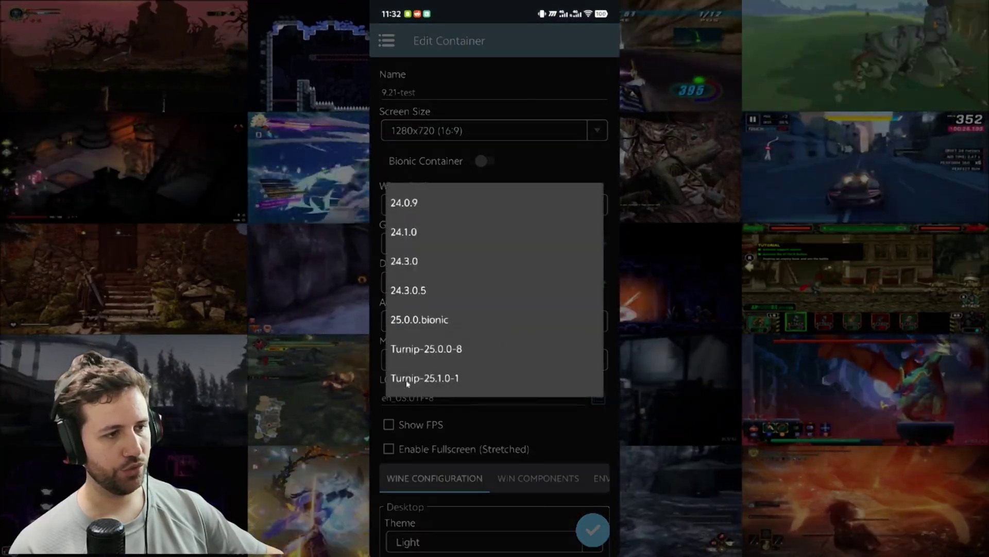
left_click(417, 378)
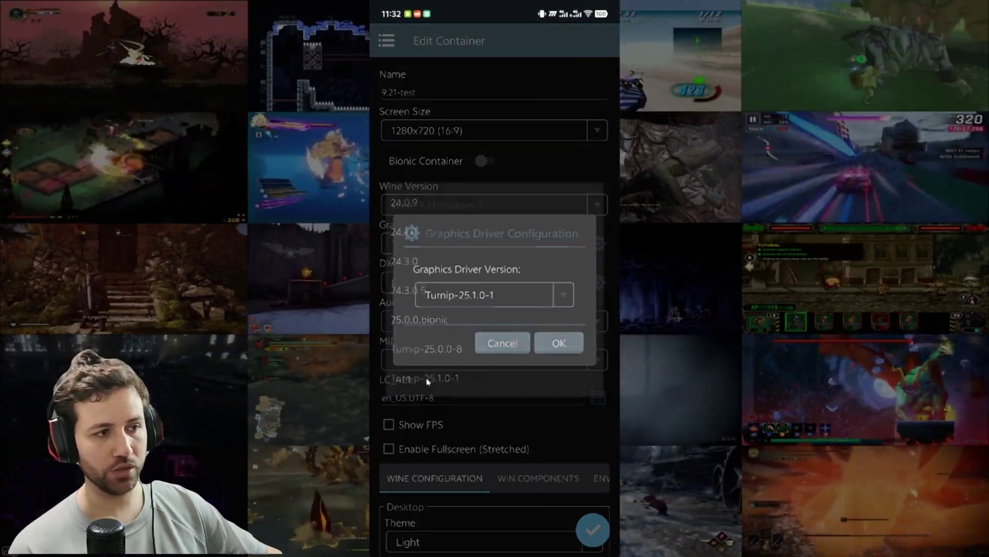
left_click(559, 344)
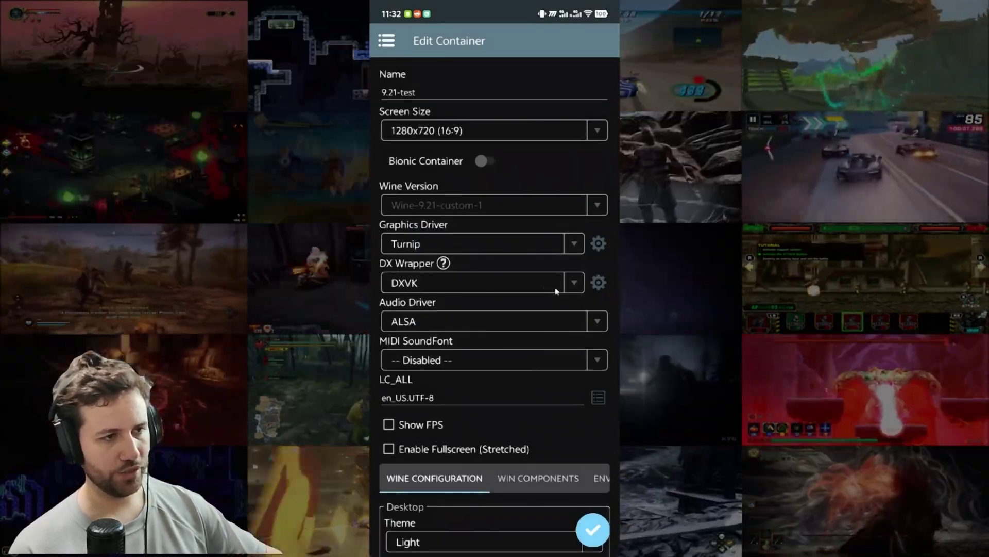
Step: Set the container's DXVK version to 2.6-1337
left_click(597, 285)
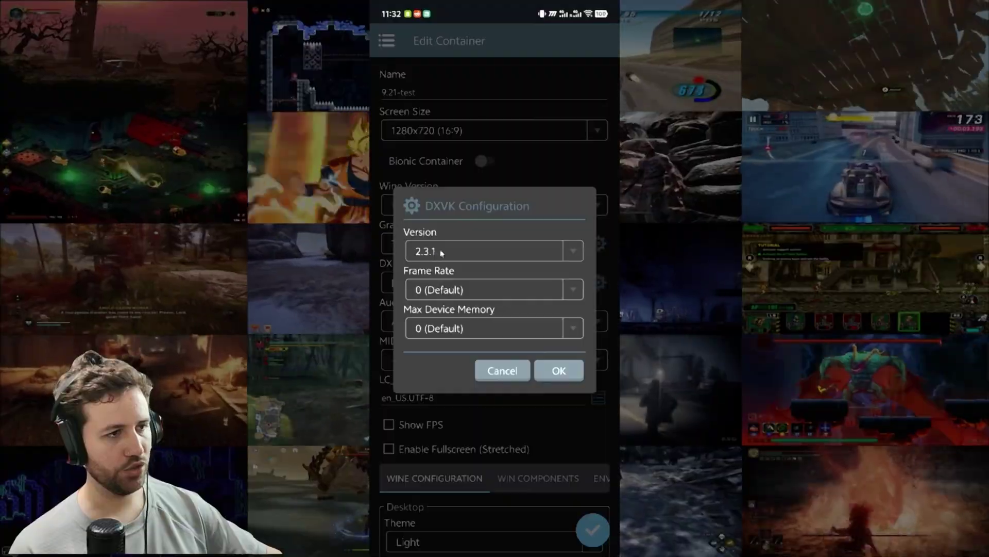
left_click(429, 250)
left_click(423, 509)
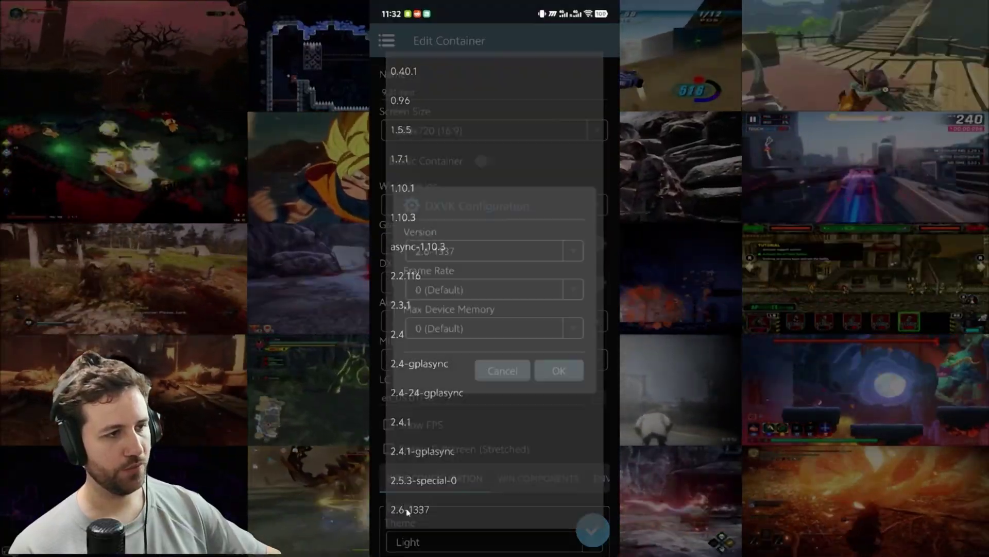
left_click(558, 370)
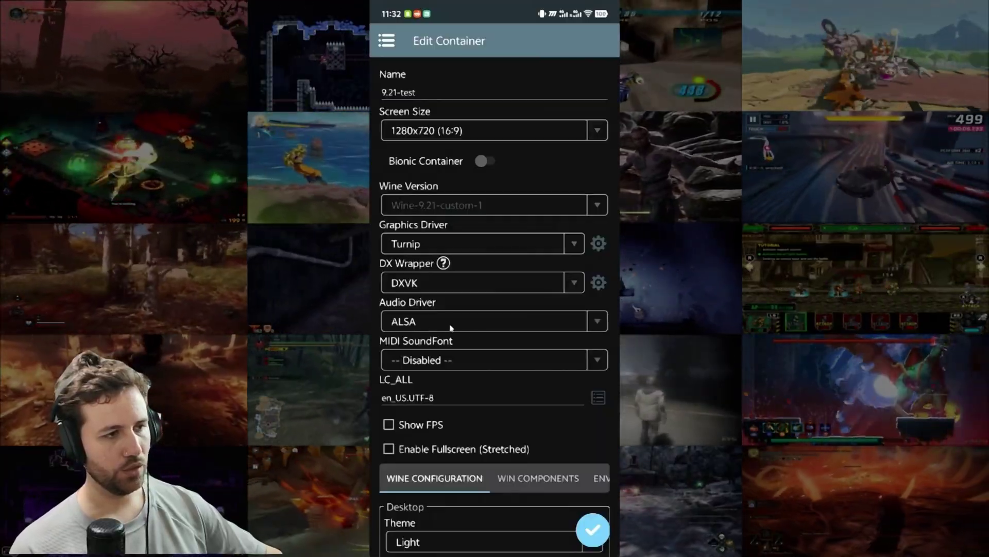
Step: Switch the audio driver to PulseAudio and the desktop theme to Dark
left_click(452, 324)
left_click(439, 353)
scroll(442, 308, "down", 5)
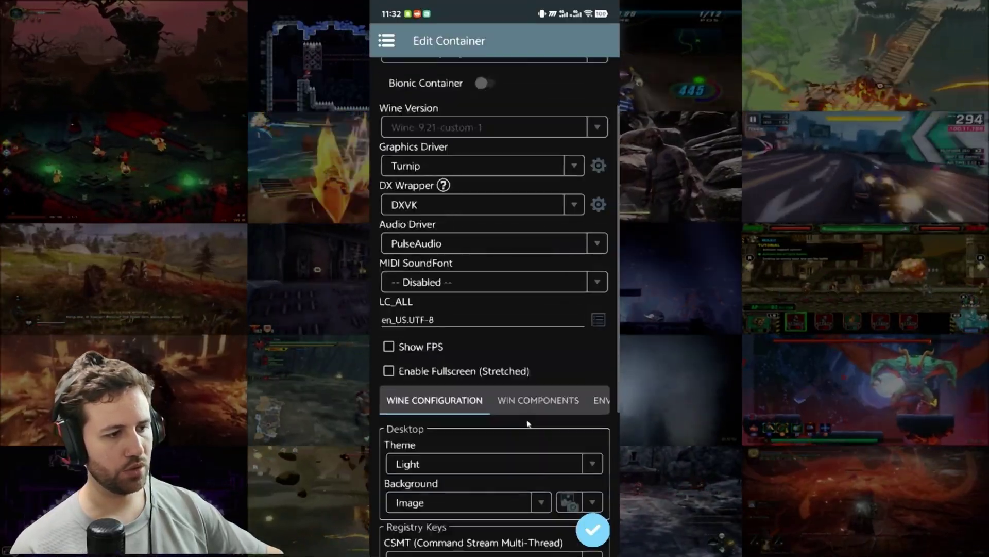
left_click(442, 308)
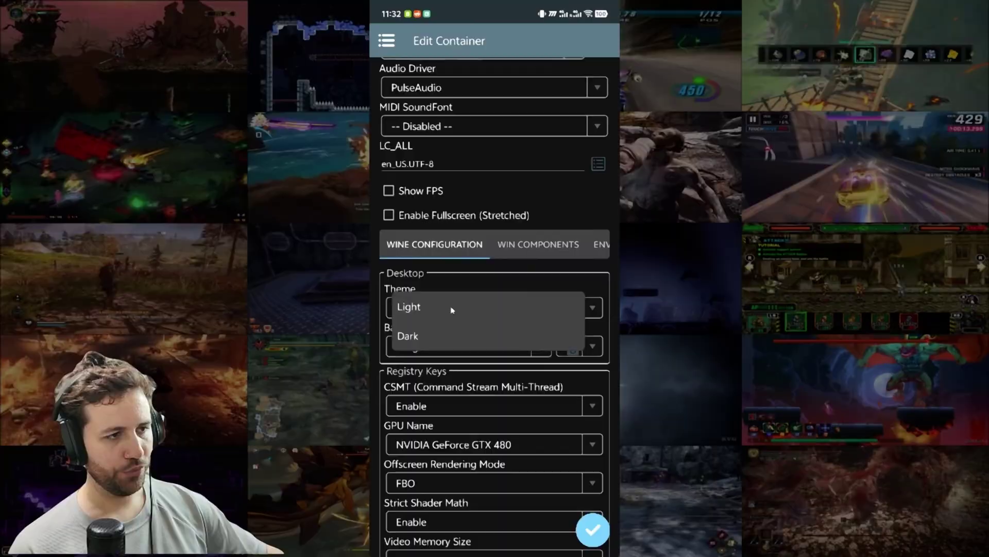
left_click(411, 346)
Step: Set the GPU name to NVIDIA GeForce RTX 3070 and show the Win Components settings
scroll(410, 310, "down", 3)
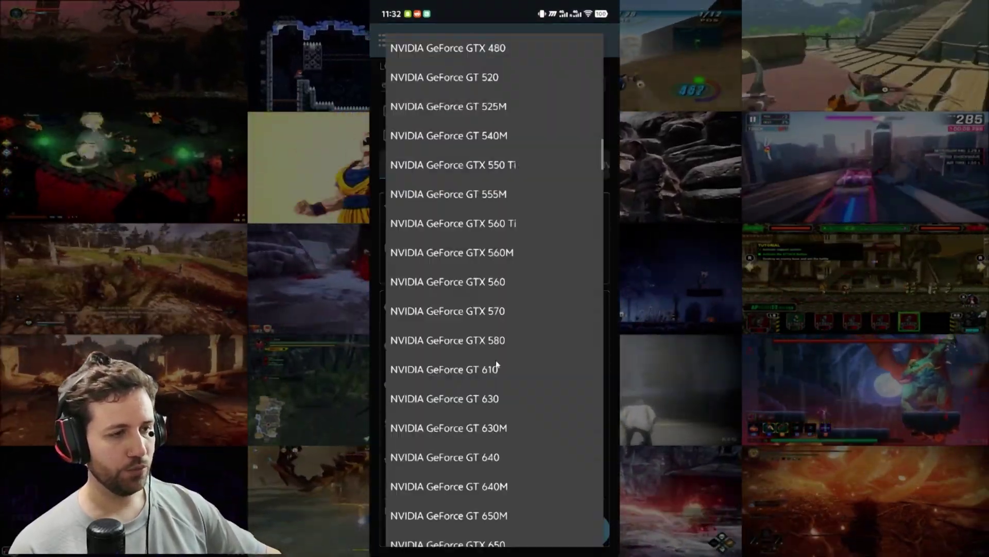
scroll(497, 365, "down", 20)
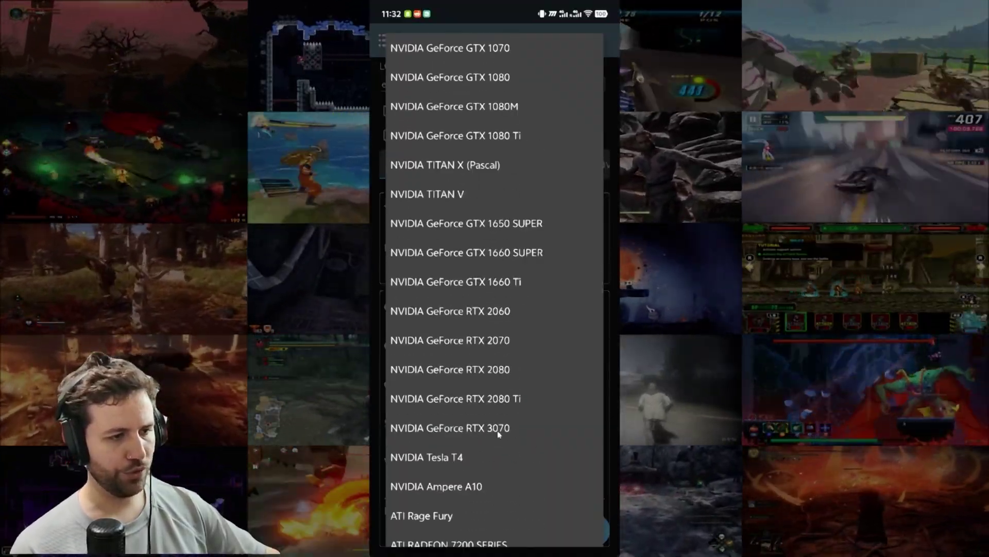
left_click(499, 429)
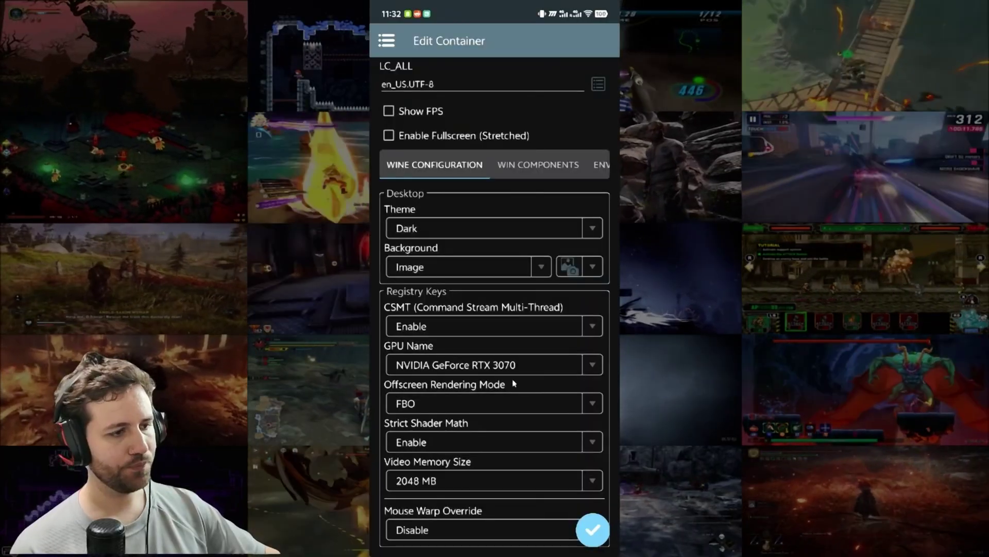
scroll(506, 322, "up", 2)
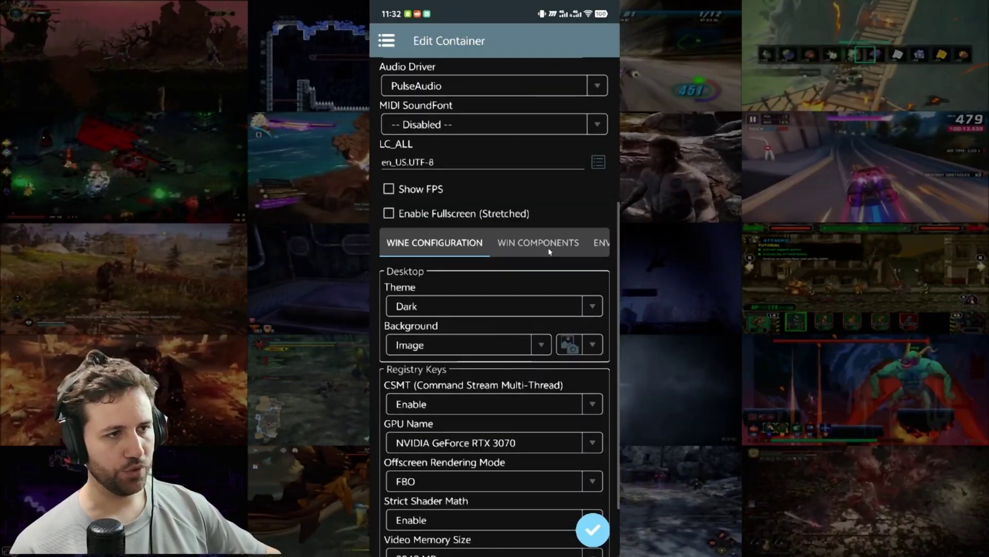
left_click(549, 251)
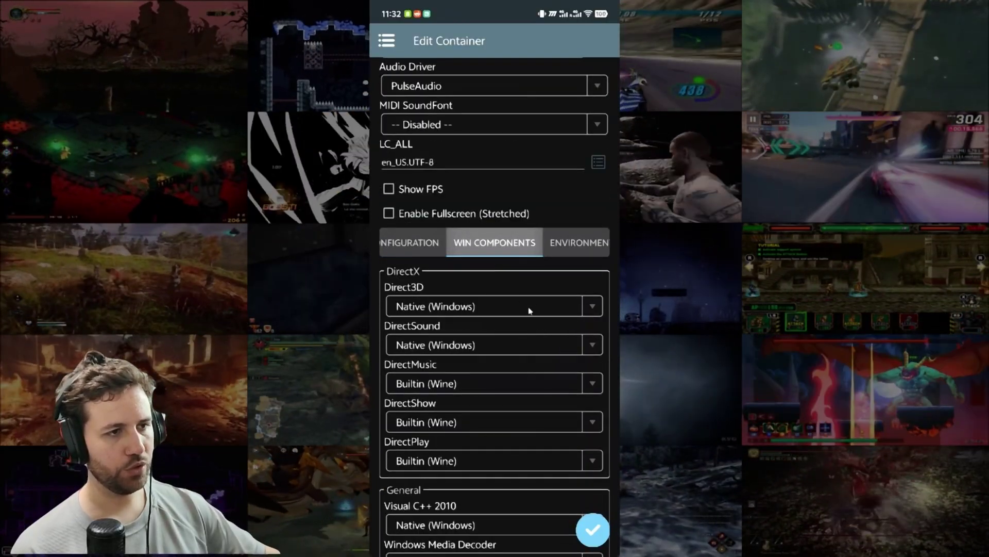
Step: Switch MANGOHUD on and delete the DXVK_HUD variable in the container's environment variables
left_click(578, 242)
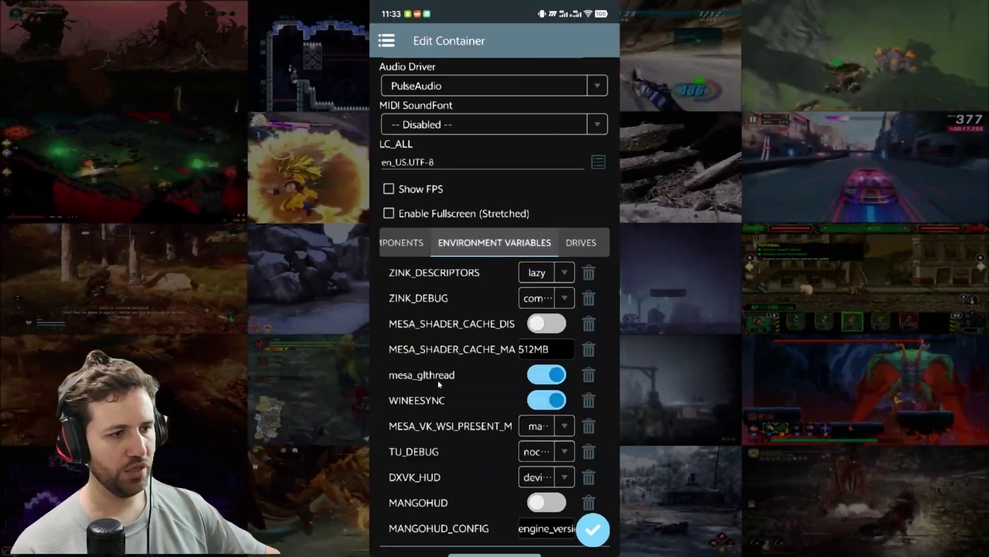
scroll(439, 384, "down", 1)
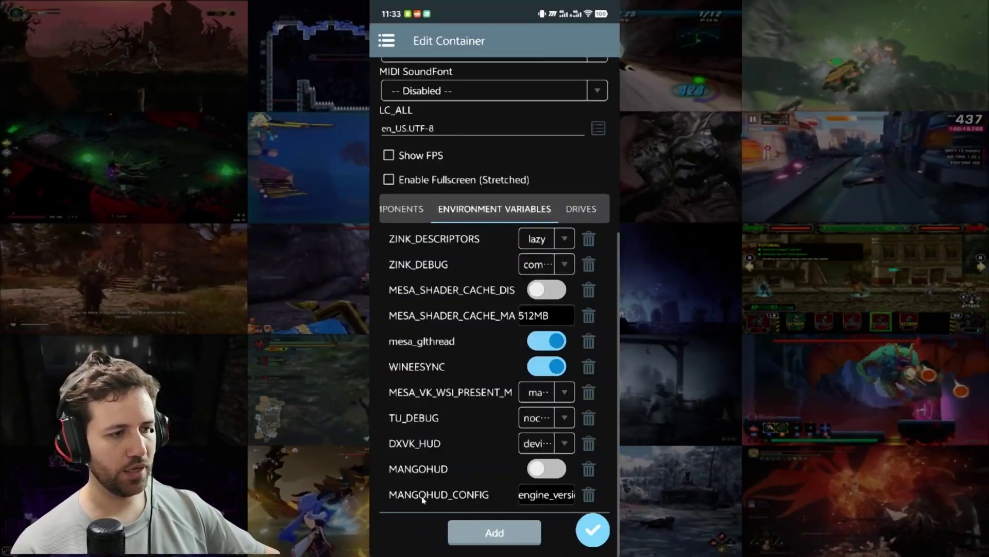
left_click(548, 474)
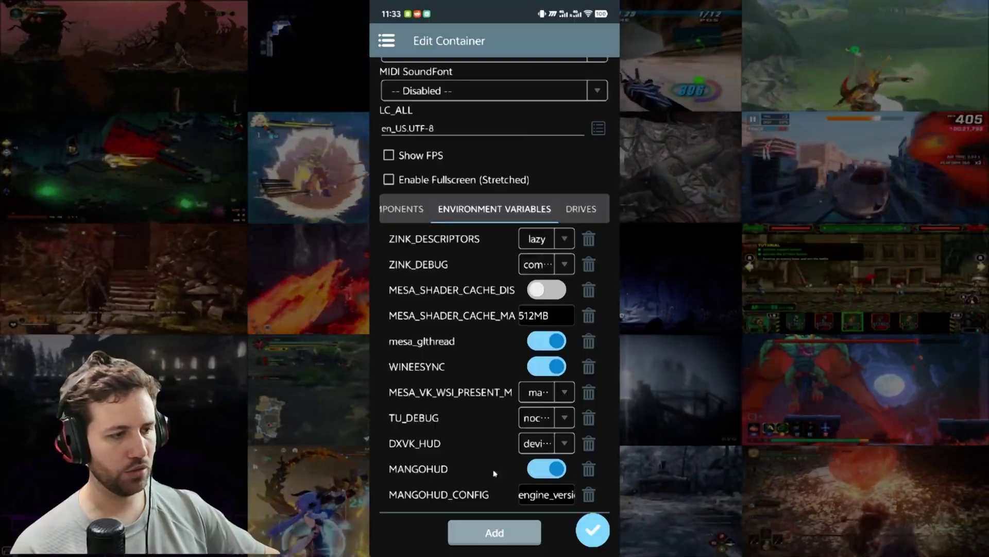
left_click(591, 444)
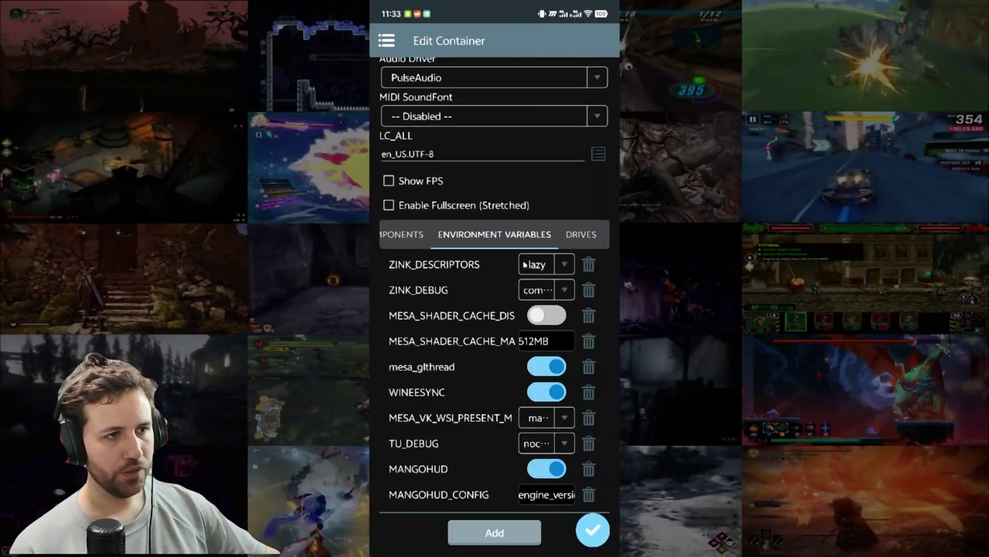
left_click(581, 234)
Step: Set the container's Box64 preset to Performance in the Advanced settings
left_click(578, 420)
scroll(526, 384, "down", 3)
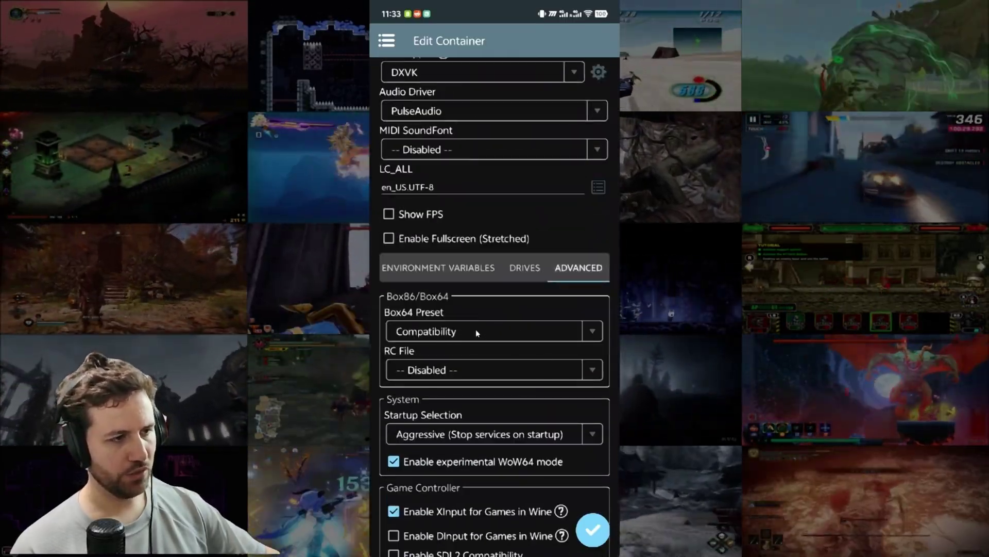
left_click(478, 335)
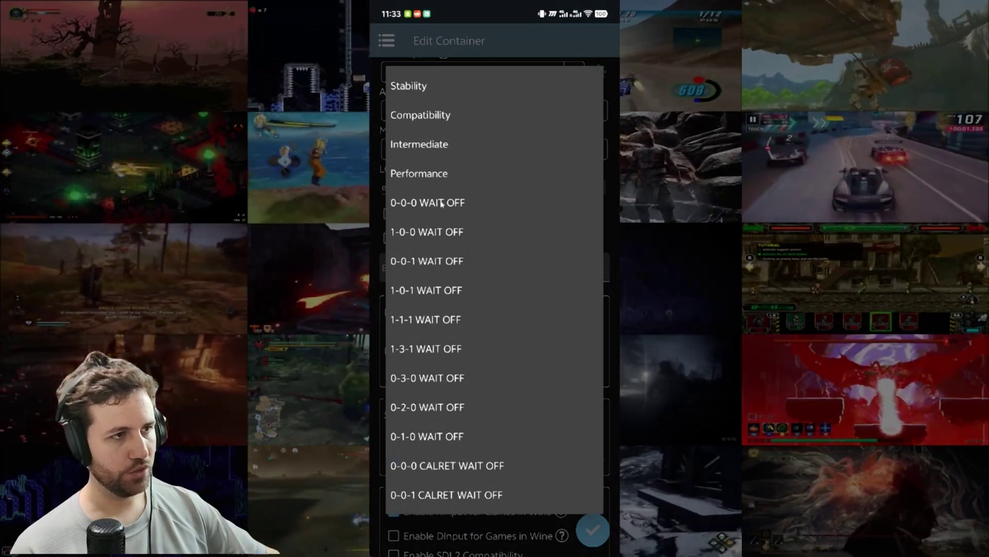
left_click(435, 176)
Step: Set Startup Selection to Normal (Load all services) and save the container settings
scroll(516, 319, "down", 3)
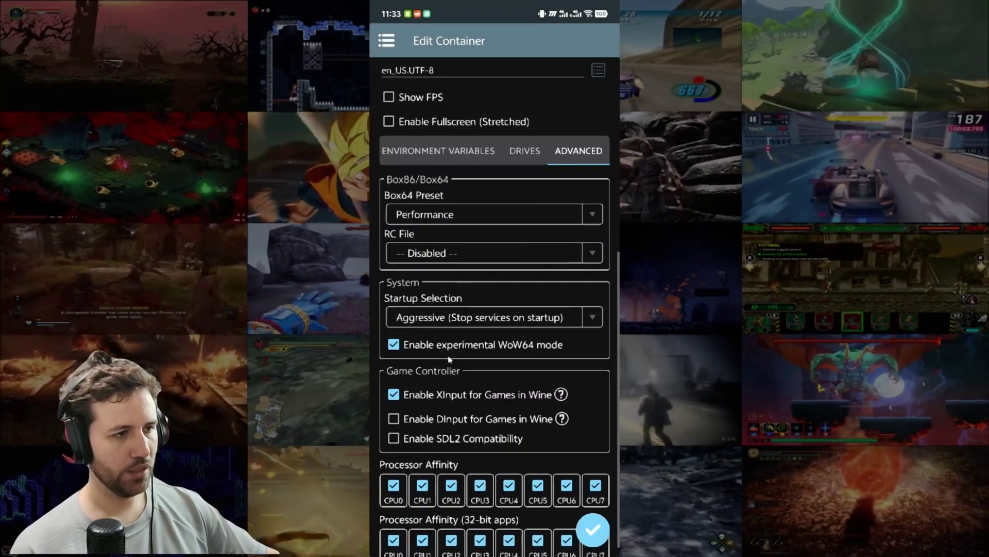
left_click(459, 323)
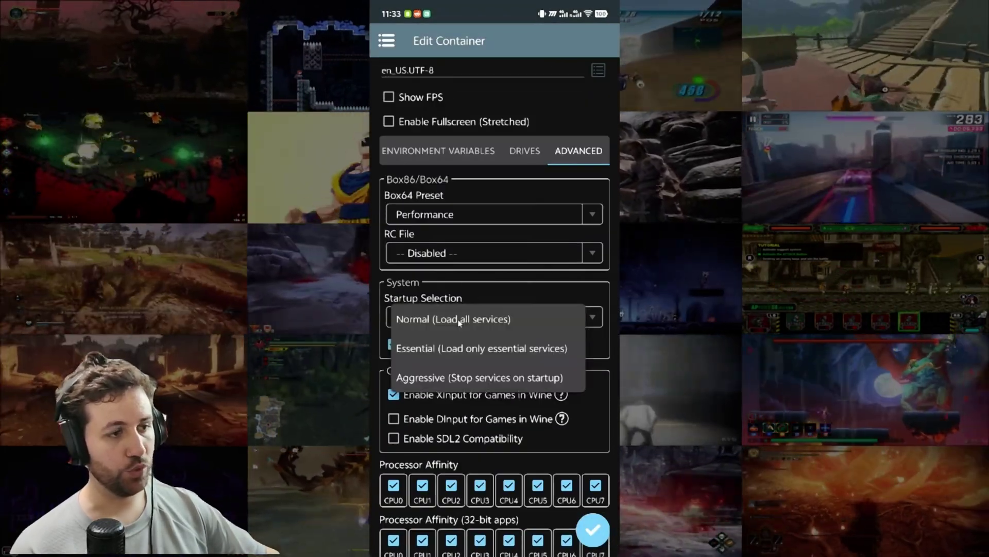
left_click(460, 321)
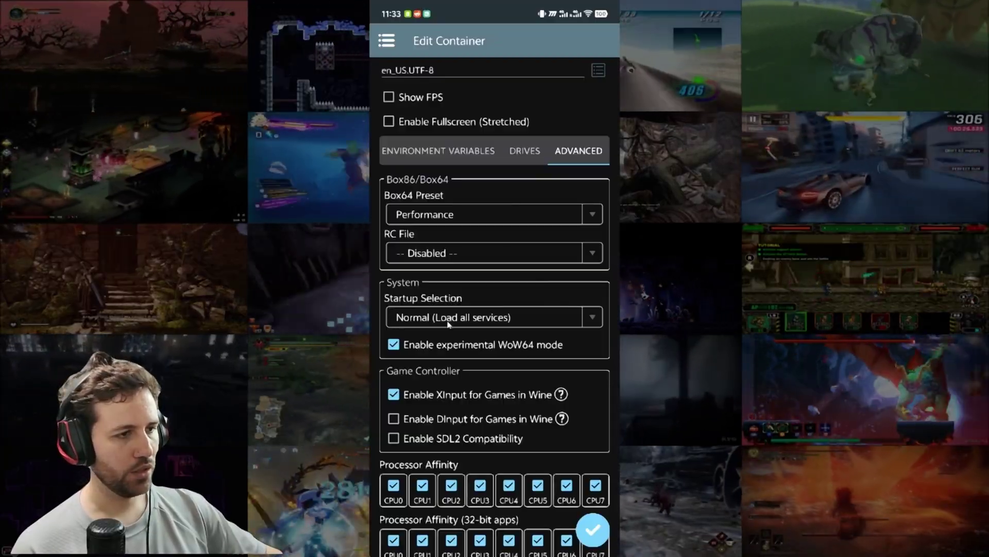
left_click(448, 322)
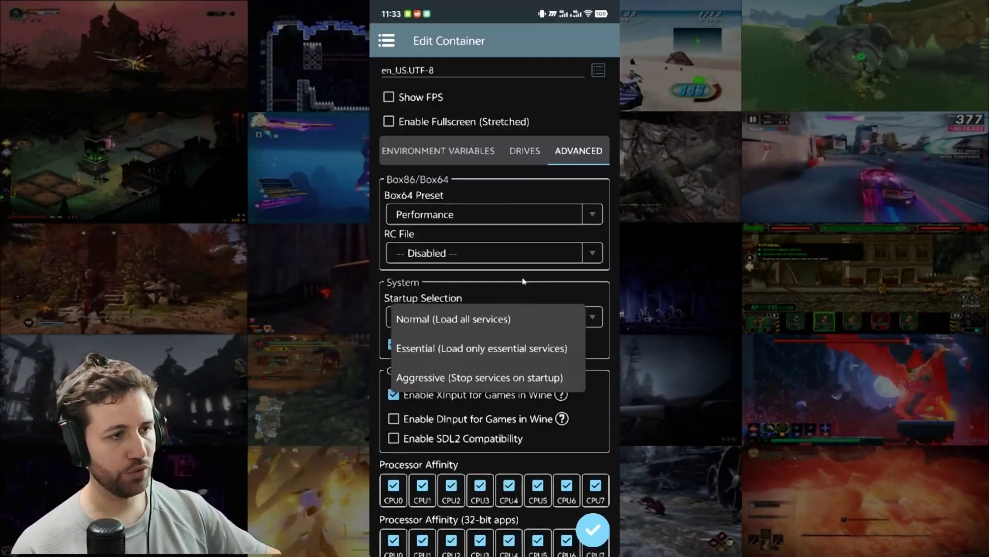
left_click(525, 280)
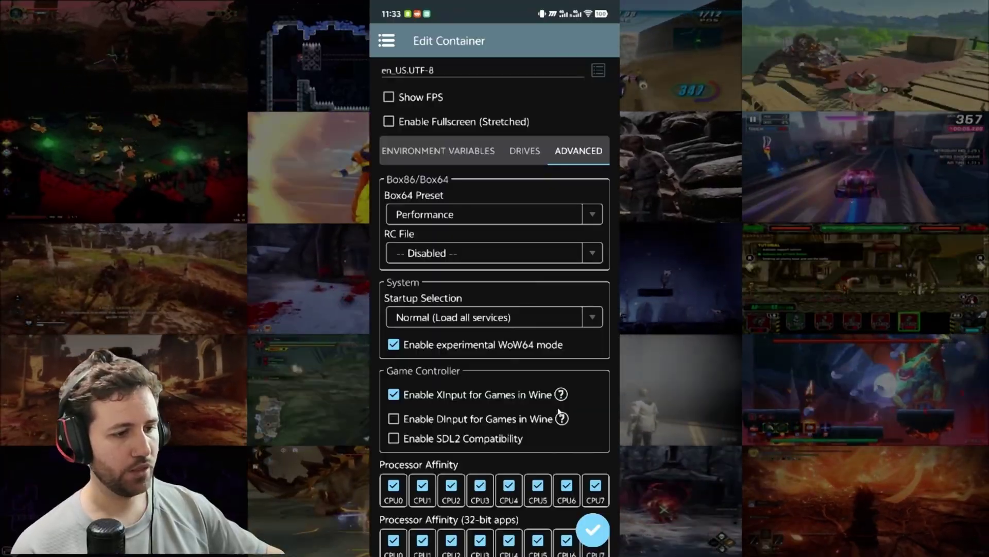
left_click(592, 531)
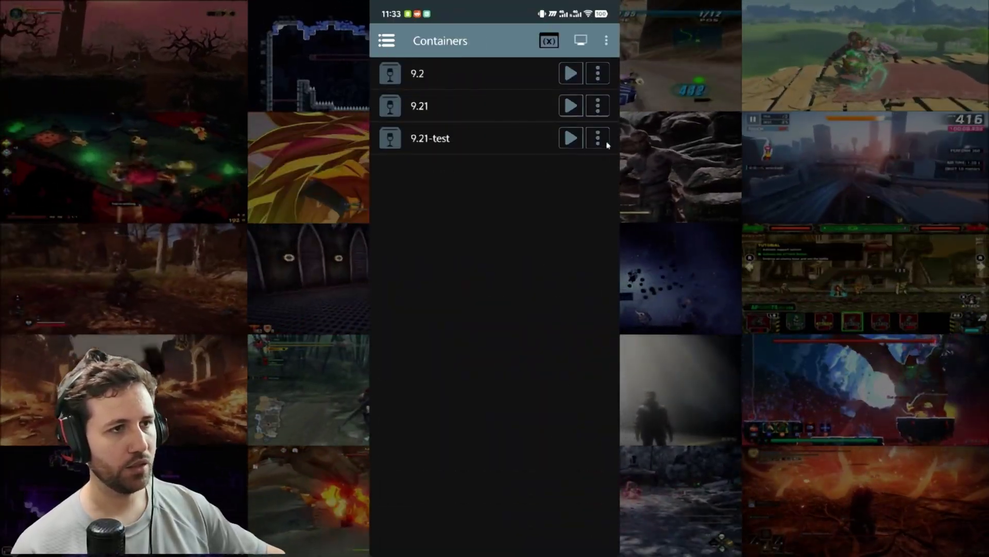
Step: Launch the 9.21-test container and let its Wine desktop and Computer window load
left_click(571, 138)
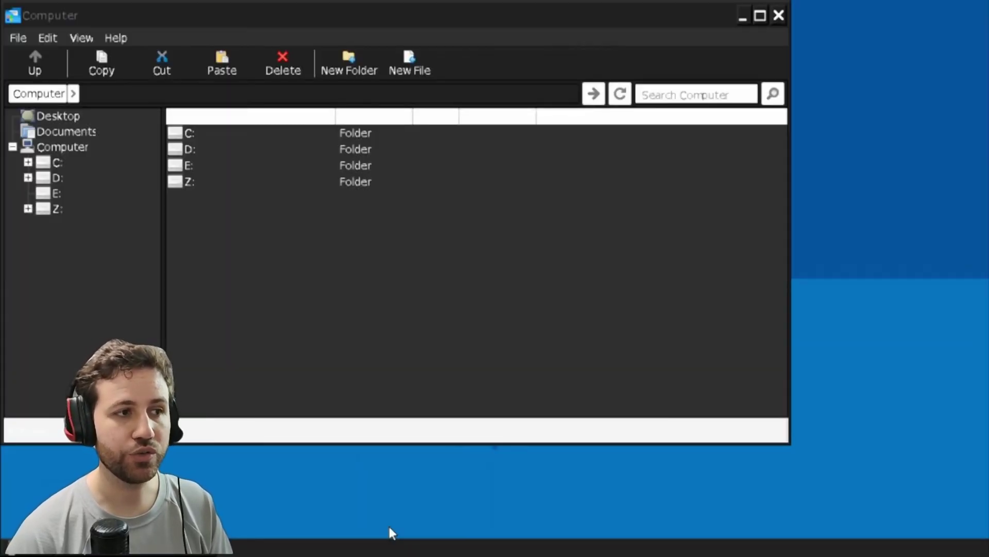
Step: Exit the running Wine desktop through Winlator's side menu
key("Escape")
scroll(123, 309, "down", 10)
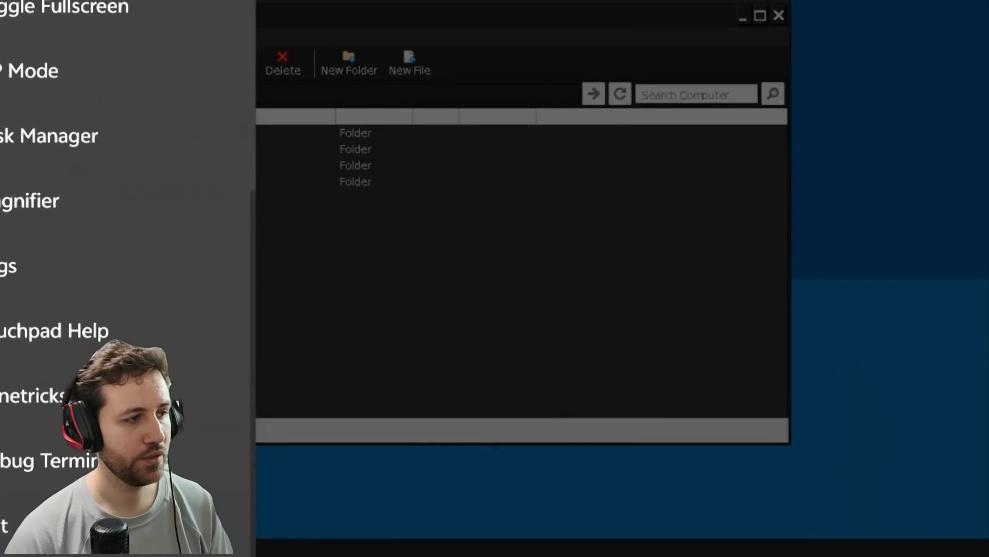
left_click(51, 524)
Step: Confirm 9.21-test's Startup Selection stays Aggressive, then go back to Containers
left_click(983, 297)
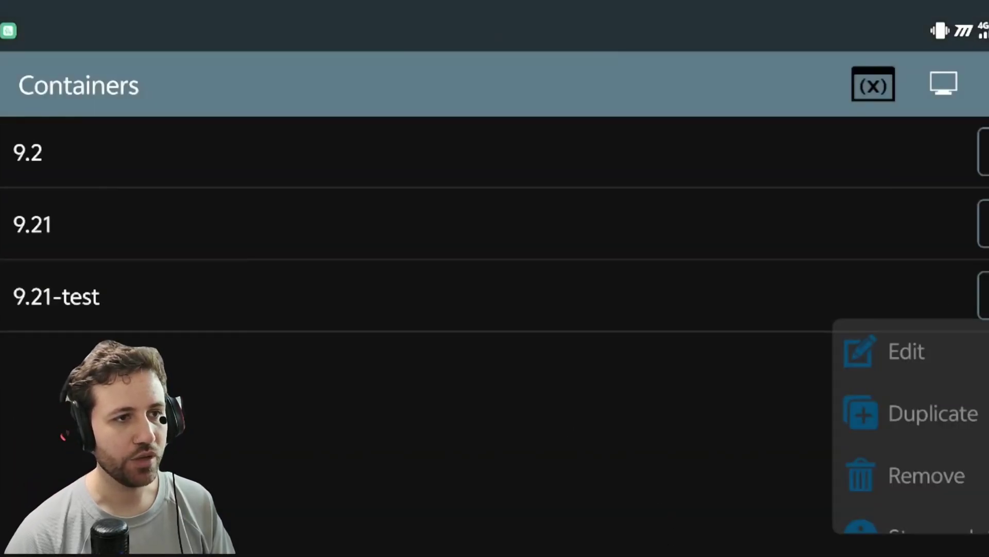
left_click(910, 432)
scroll(953, 451, "down", 10)
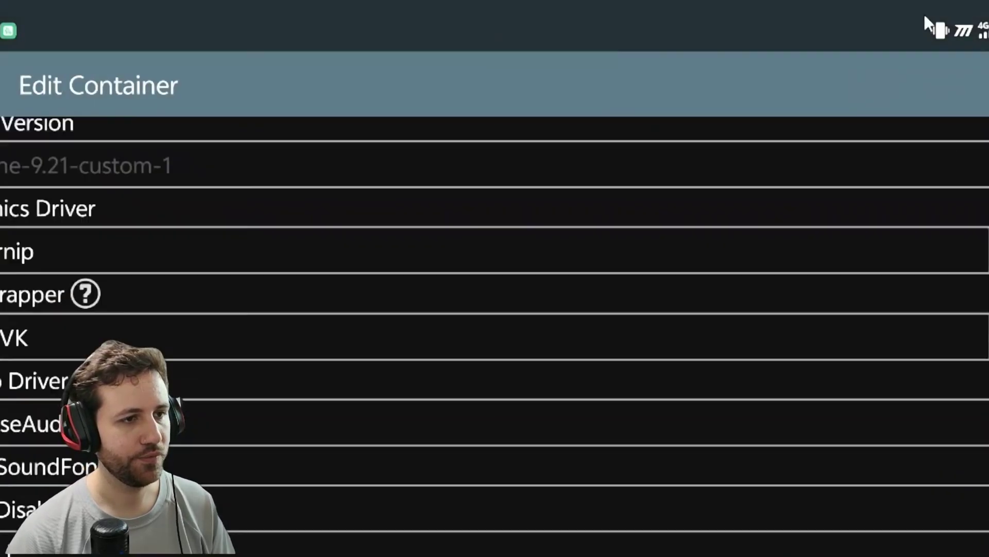
left_click(929, 363)
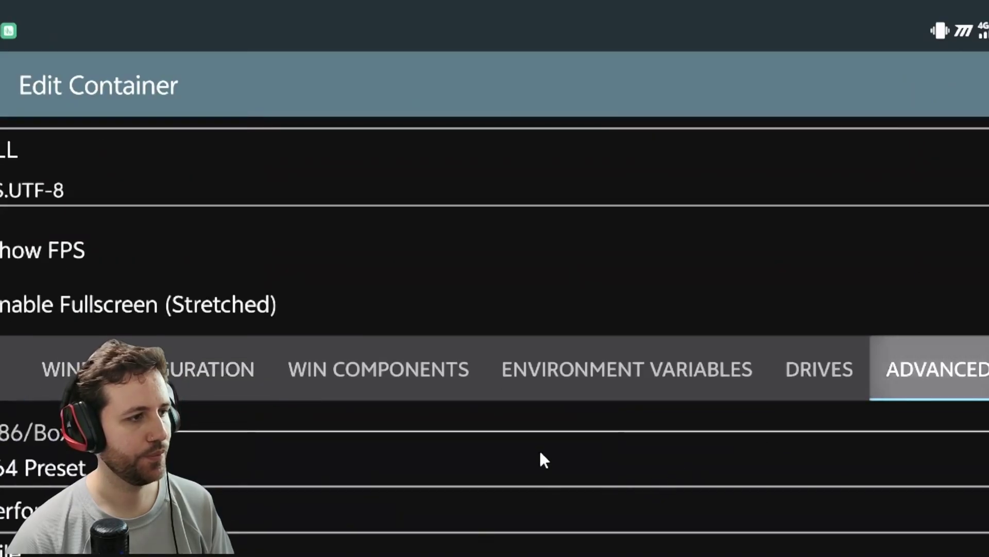
scroll(586, 230, "down", 5)
scroll(389, 334, "down", 2)
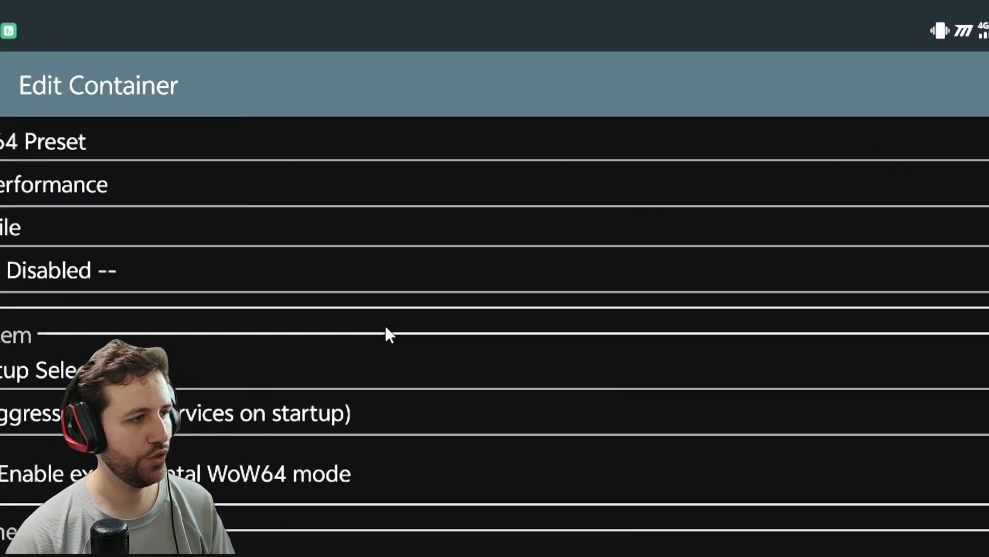
left_click(214, 419)
left_click(96, 322)
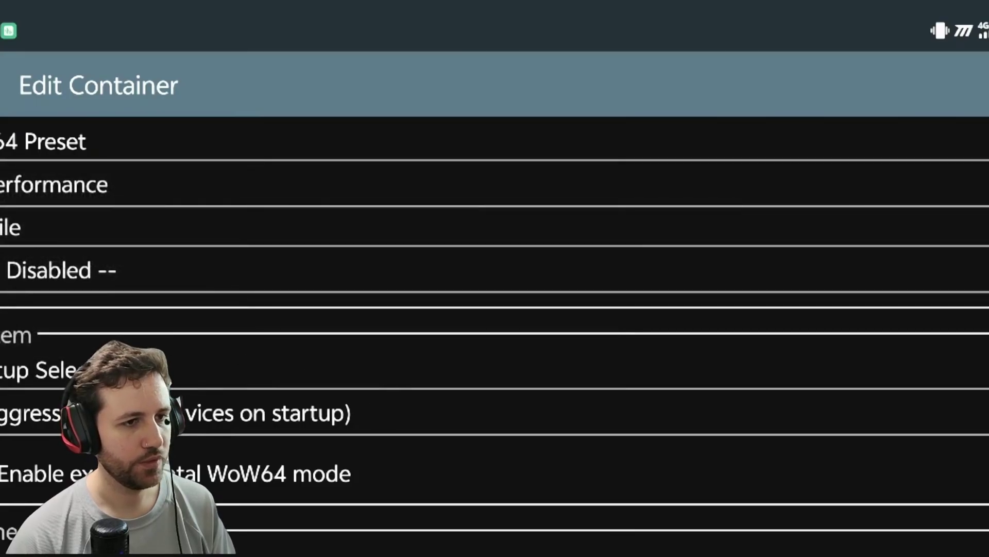
key("Escape")
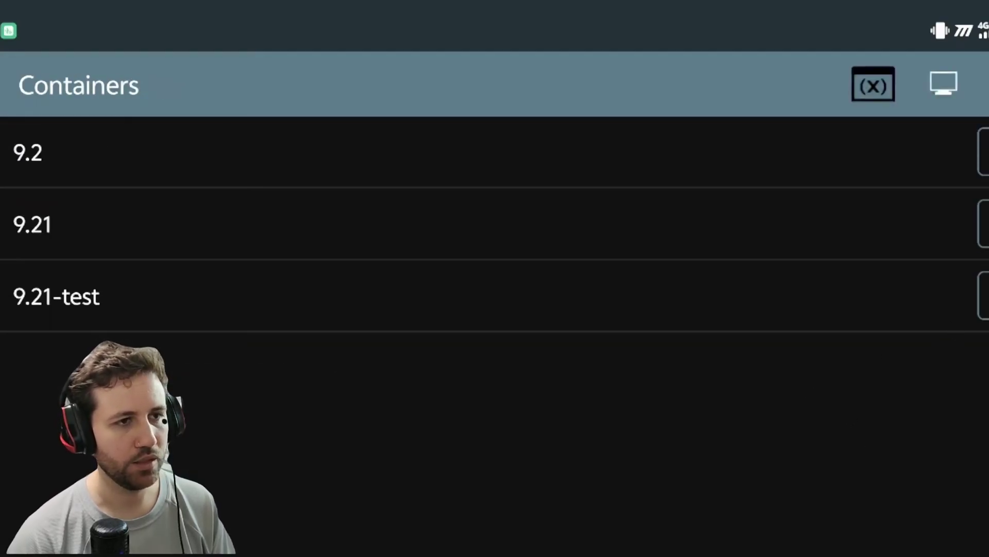
Step: Relaunch the container and browse Start > System Tools in the Wine desktop
key("Return")
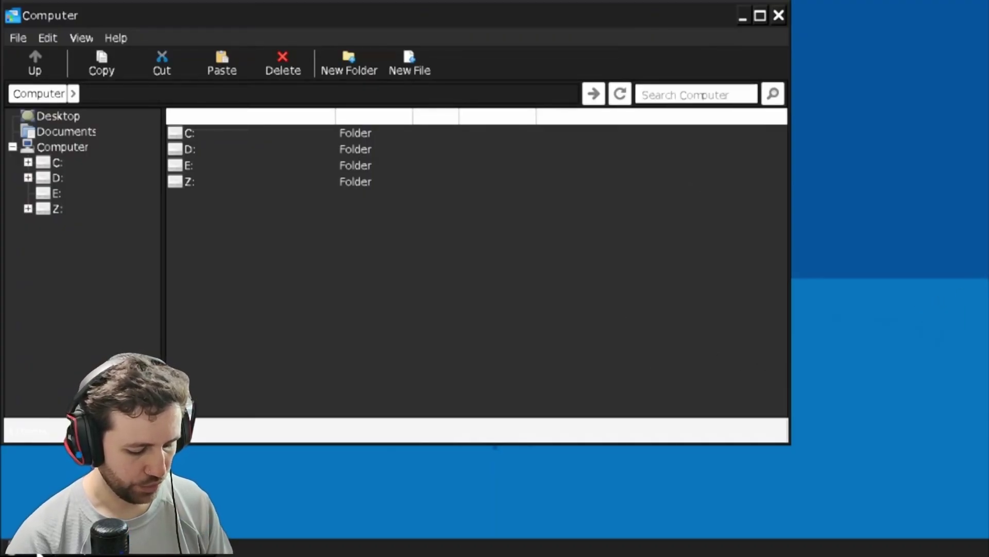
left_click(38, 554)
mouse_move(82, 465)
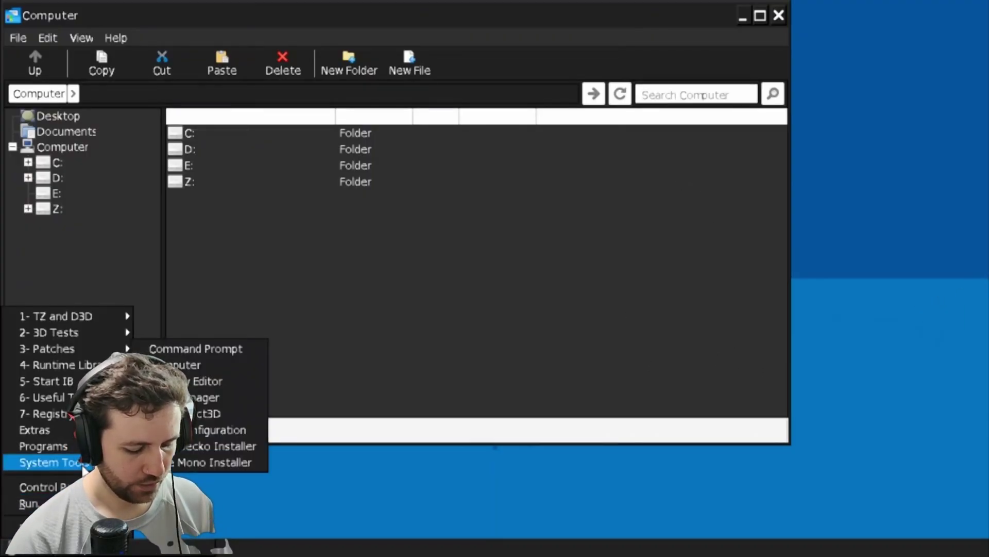
left_click(174, 448)
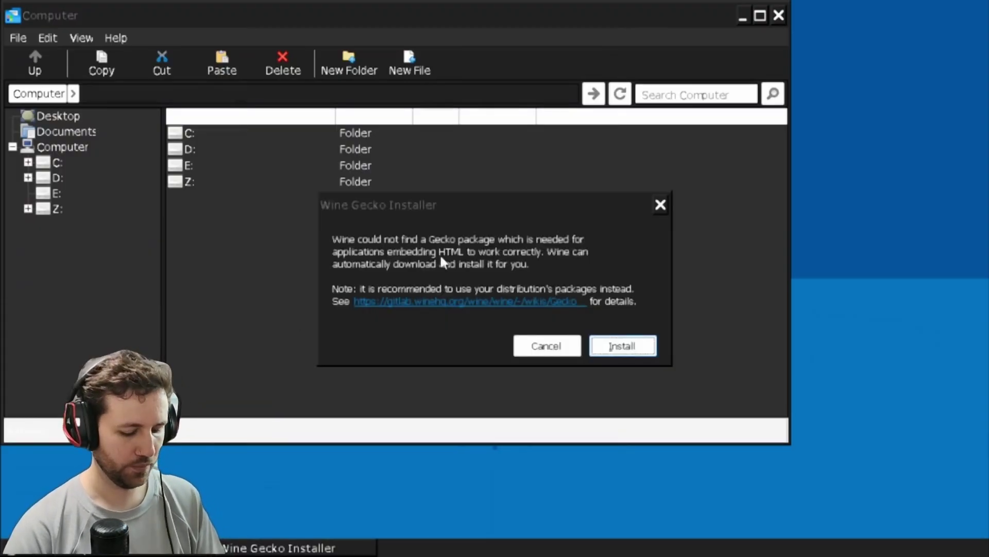
Step: Install Wine Gecko, then apply the WineGstreamer .reg from Start > 7- Registry > Gstreamer
left_click(625, 348)
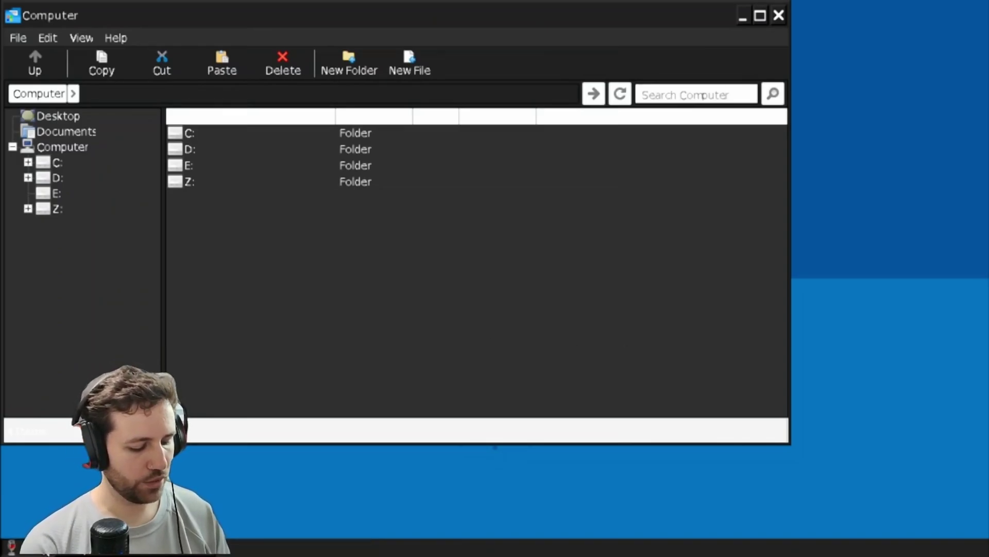
left_click(11, 546)
mouse_move(46, 414)
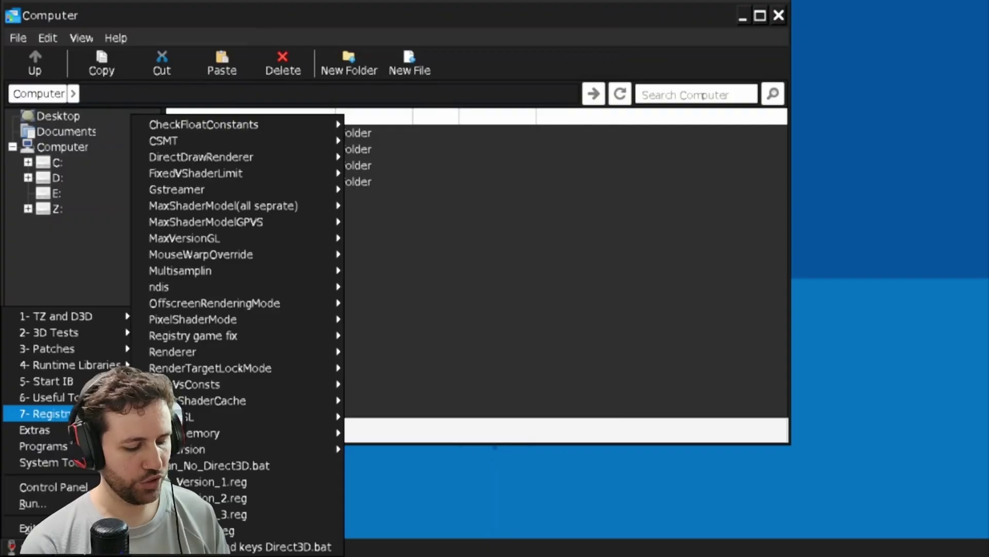
mouse_move(240, 190)
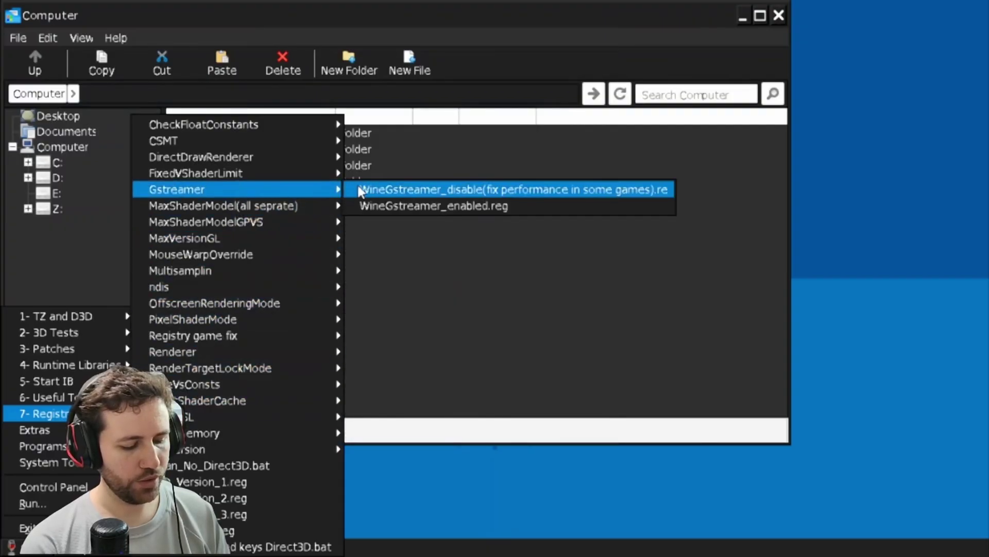
left_click(415, 209)
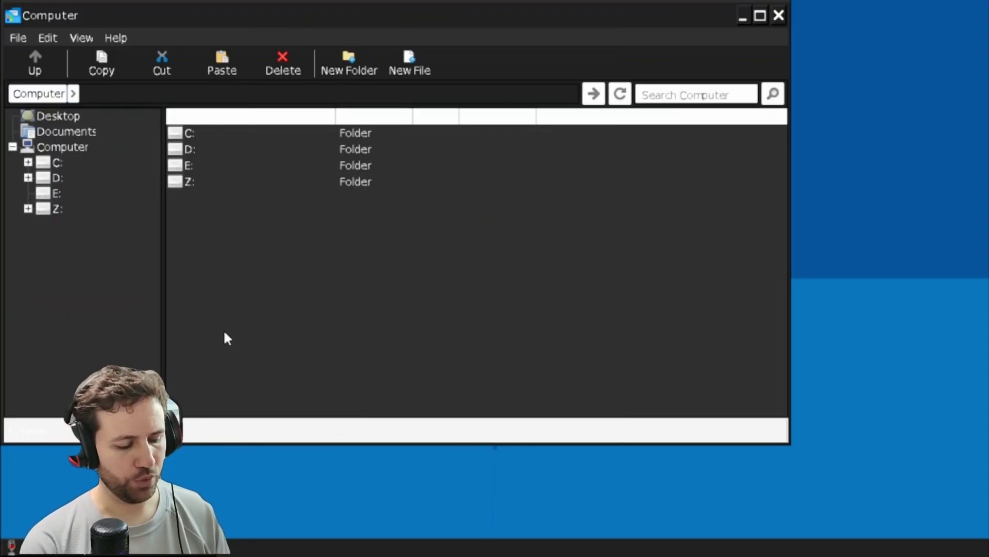
Step: Run 4-DX2010.bat and 3-All VC Runtimes.lnk from Start > 4- Runtime Libraries
left_click(12, 545)
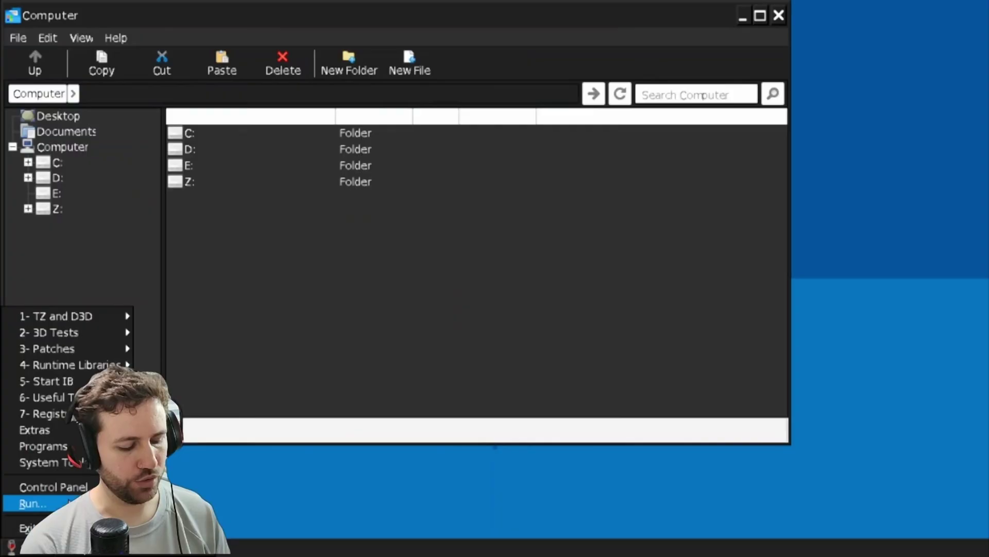
mouse_move(97, 367)
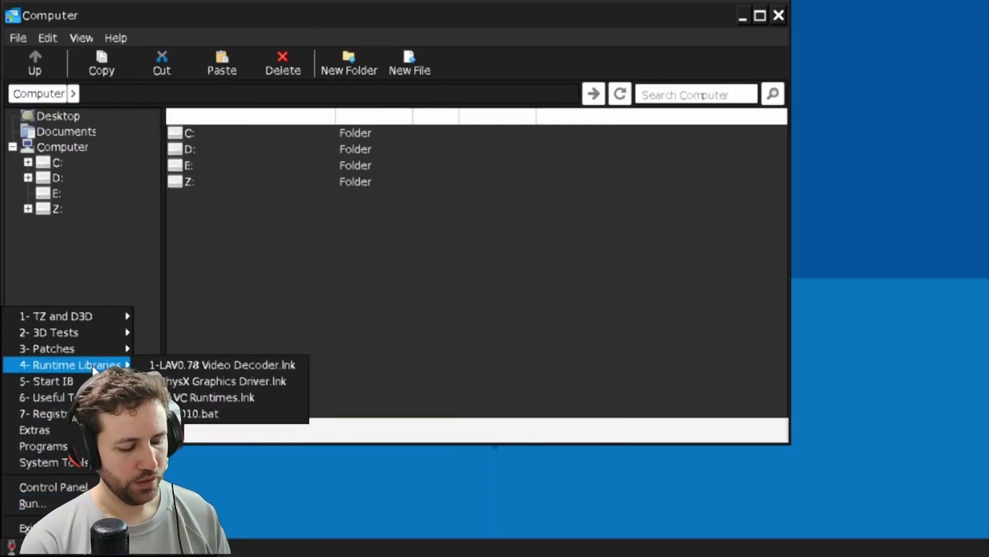
left_click(215, 412)
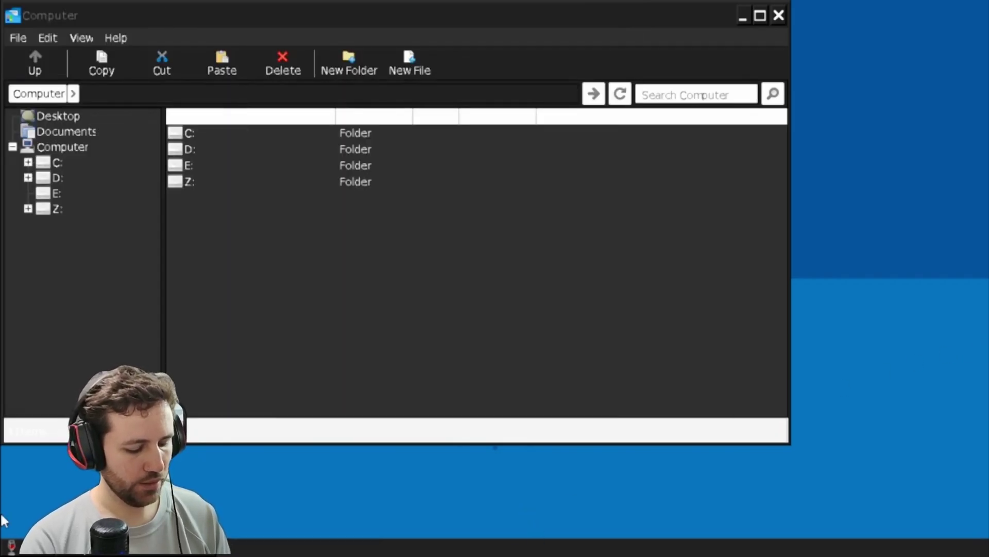
left_click(11, 546)
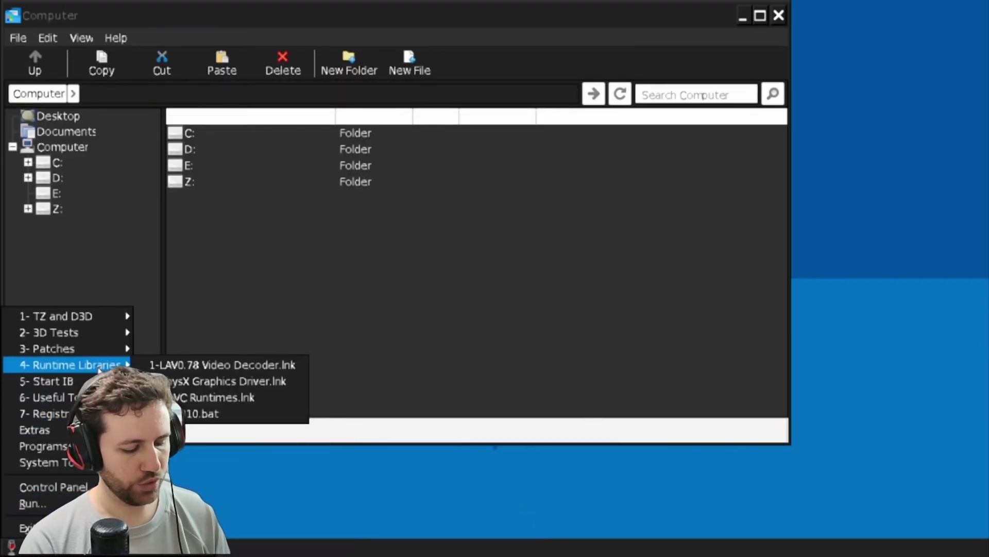
left_click(235, 401)
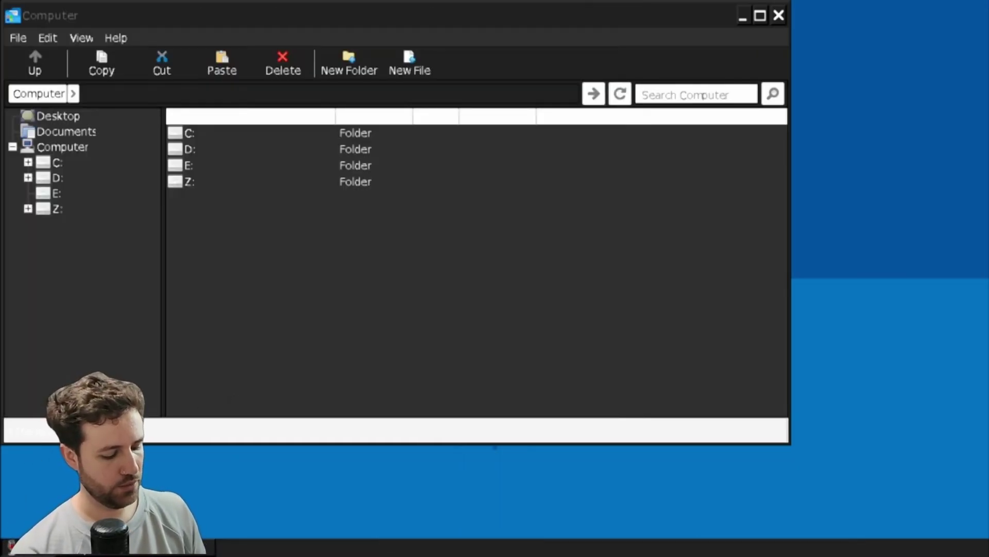
Step: Run 2-PhysX Graphics Driver.lnk, accept the licence, install, and close the installer
left_click(10, 546)
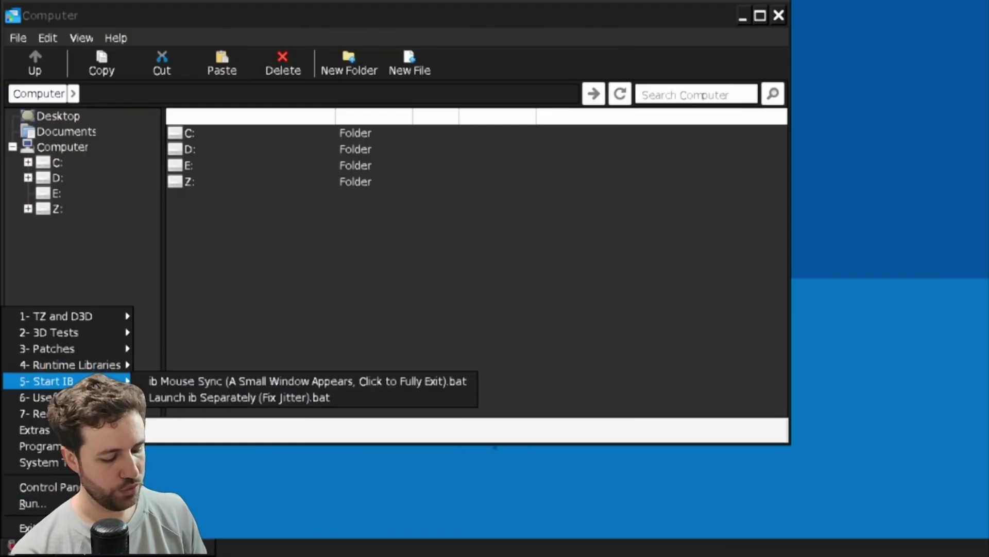
mouse_move(100, 372)
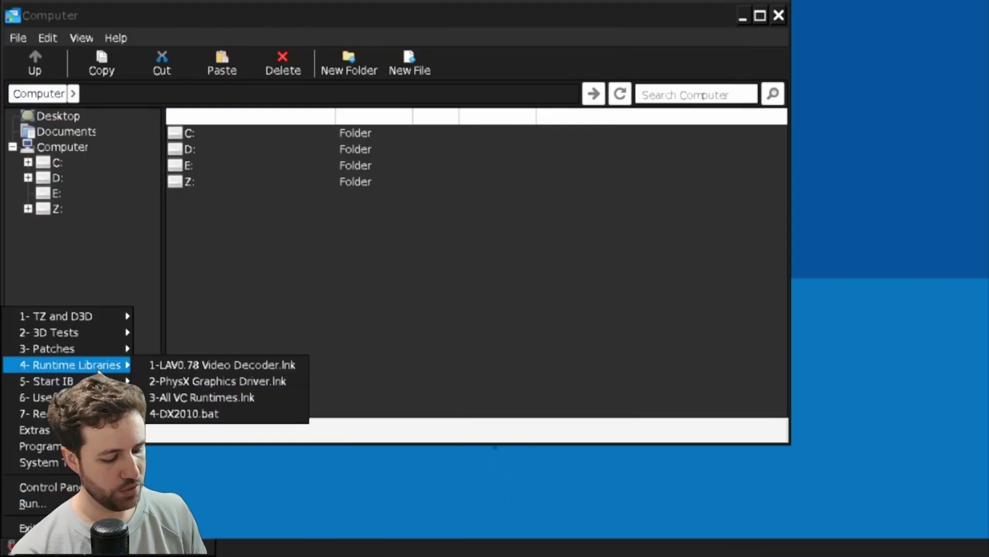
left_click(208, 381)
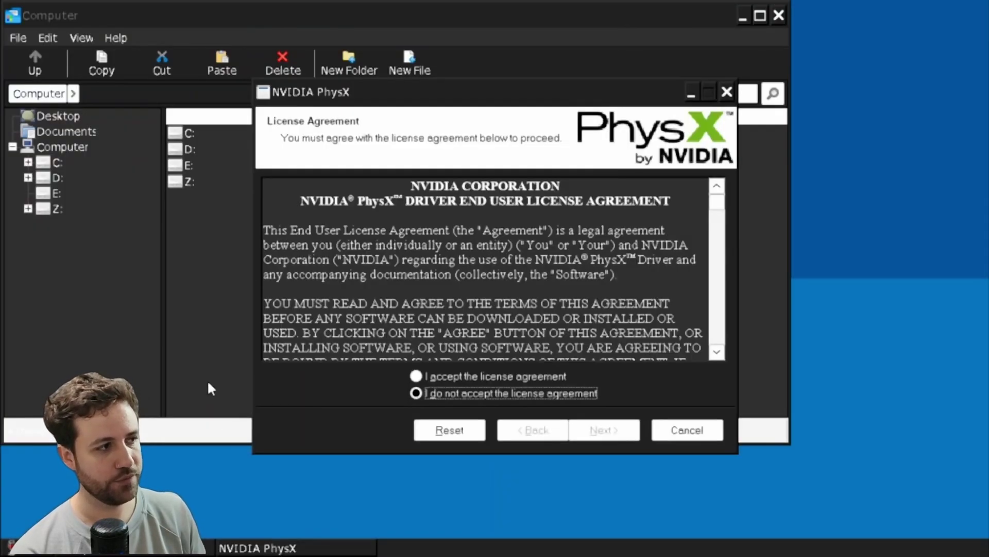
left_click(487, 375)
left_click(607, 432)
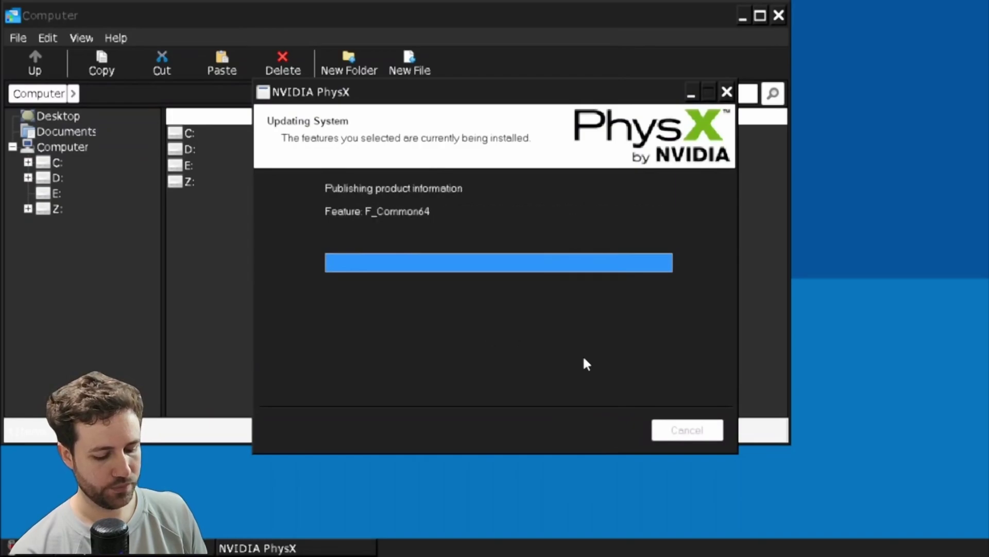
left_click(603, 430)
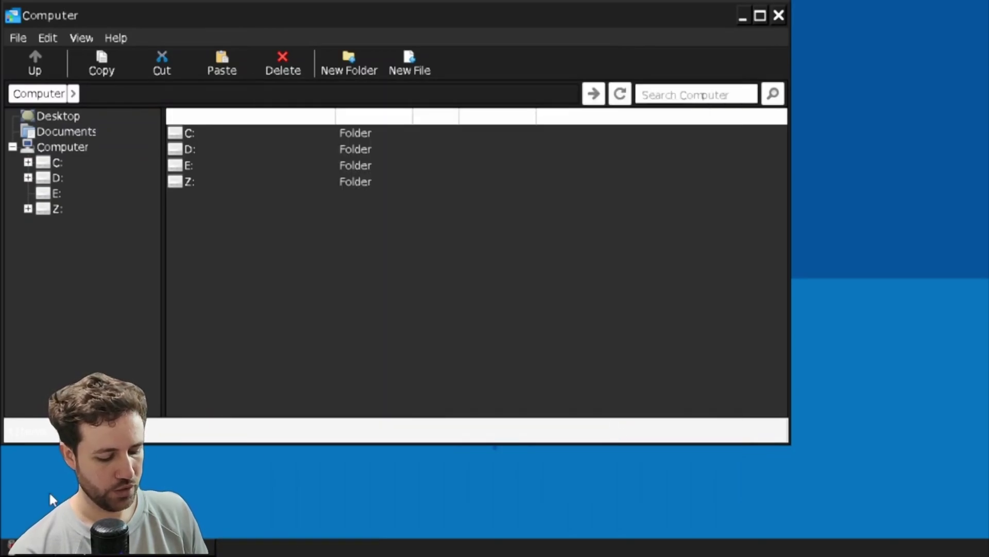
Step: Install LAV Filters 0.78 with default location and components, skipping Start Menu shortcuts
left_click(12, 547)
mouse_move(87, 367)
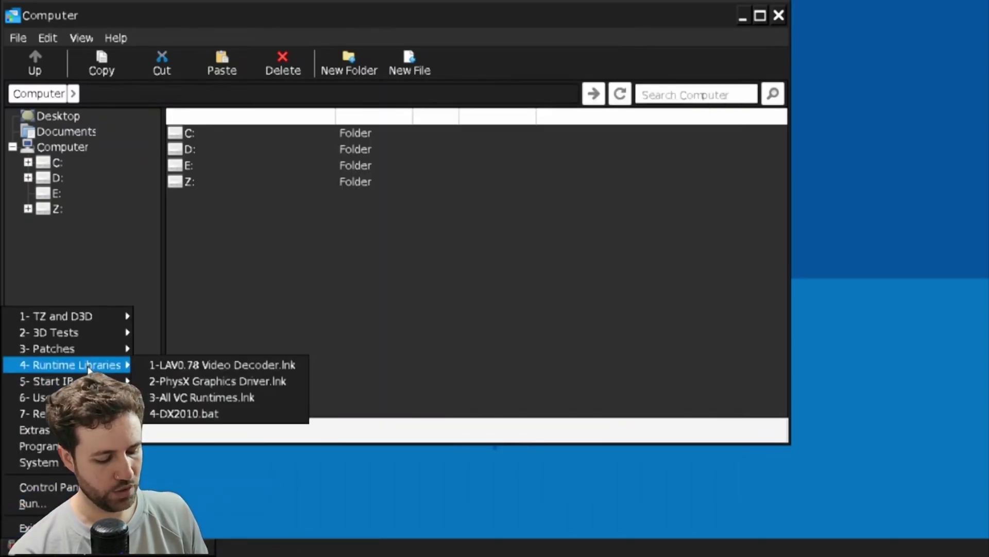
left_click(172, 365)
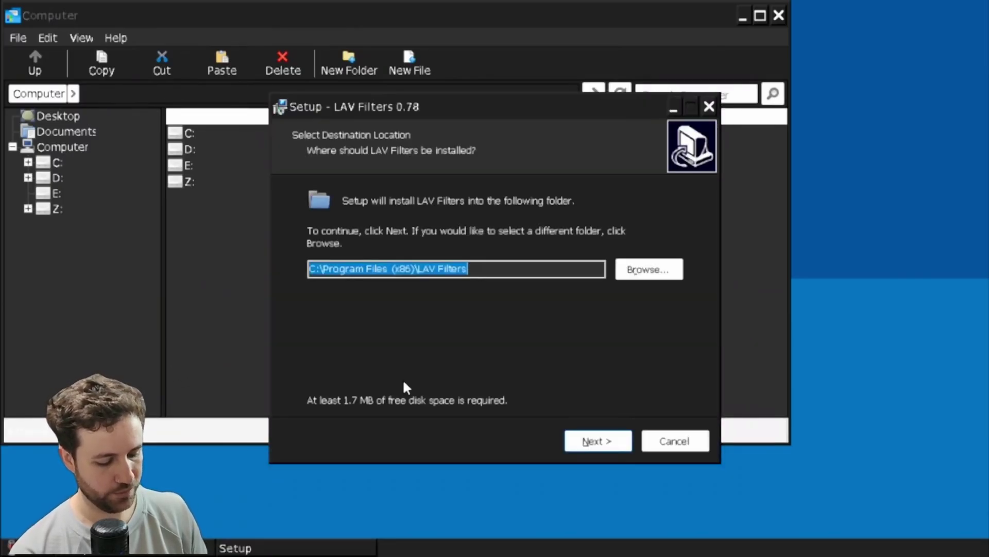
left_click(608, 447)
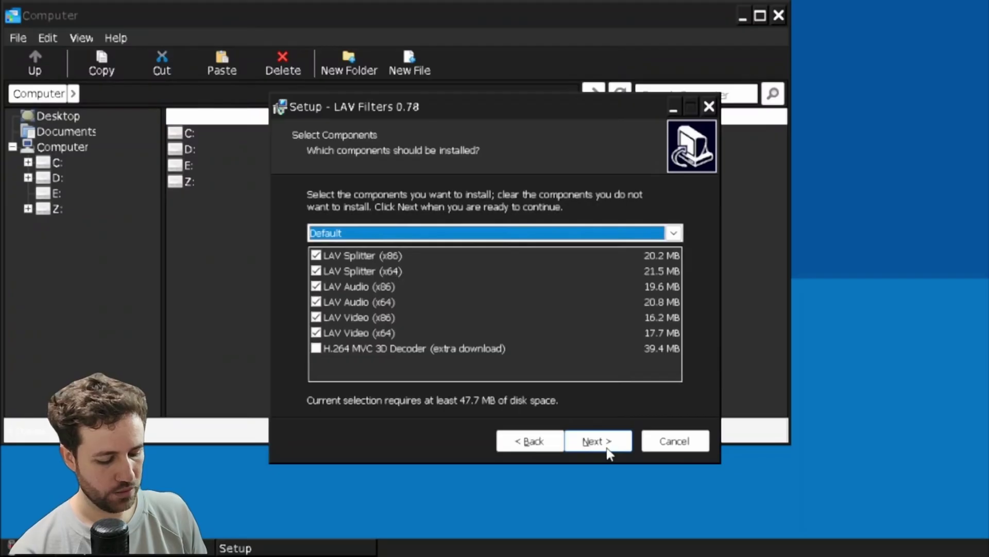
left_click(608, 451)
left_click(610, 453)
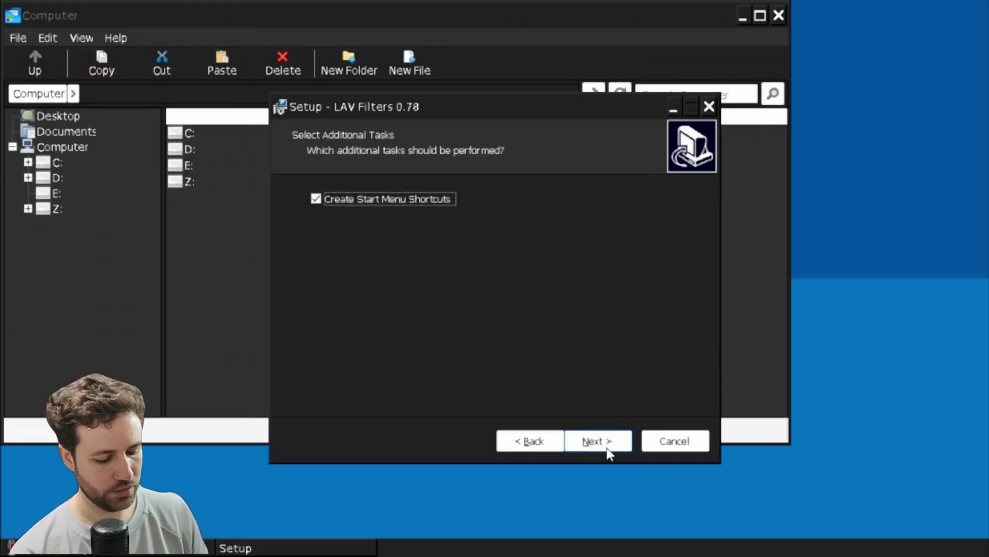
left_click(363, 203)
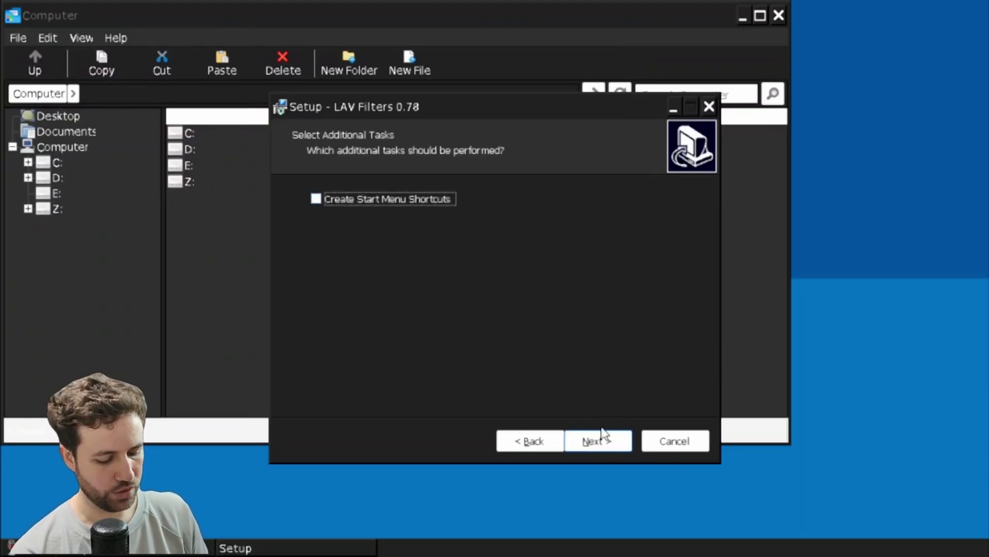
left_click(599, 450)
left_click(599, 448)
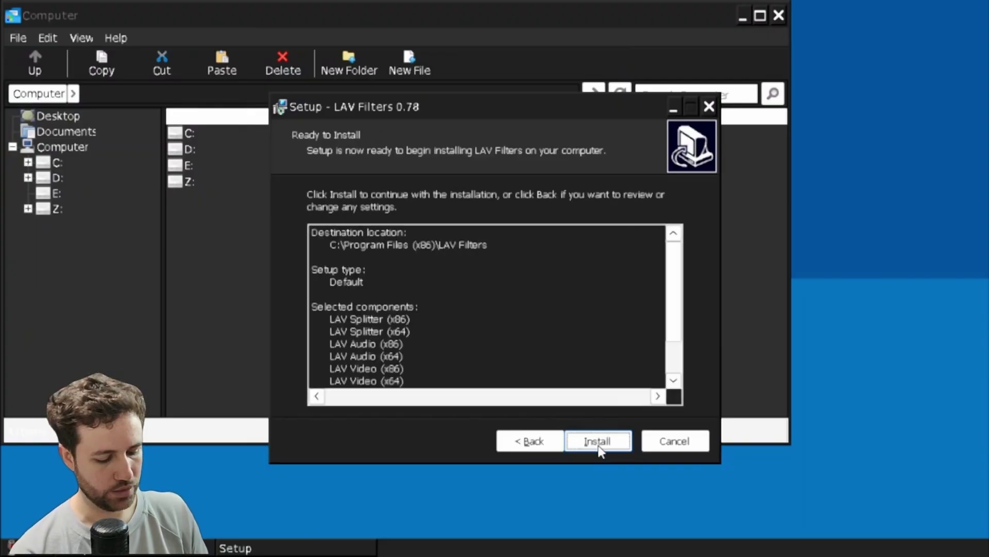
left_click(598, 442)
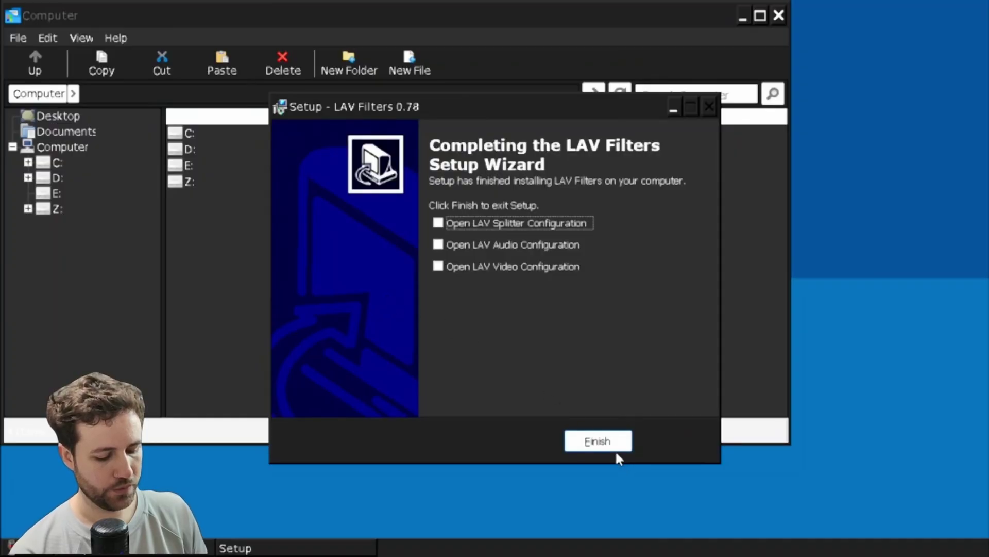
left_click(598, 441)
Step: Run the first k-xaudio patch entry from Start > 3- Patches > k-xaudio
left_click(11, 547)
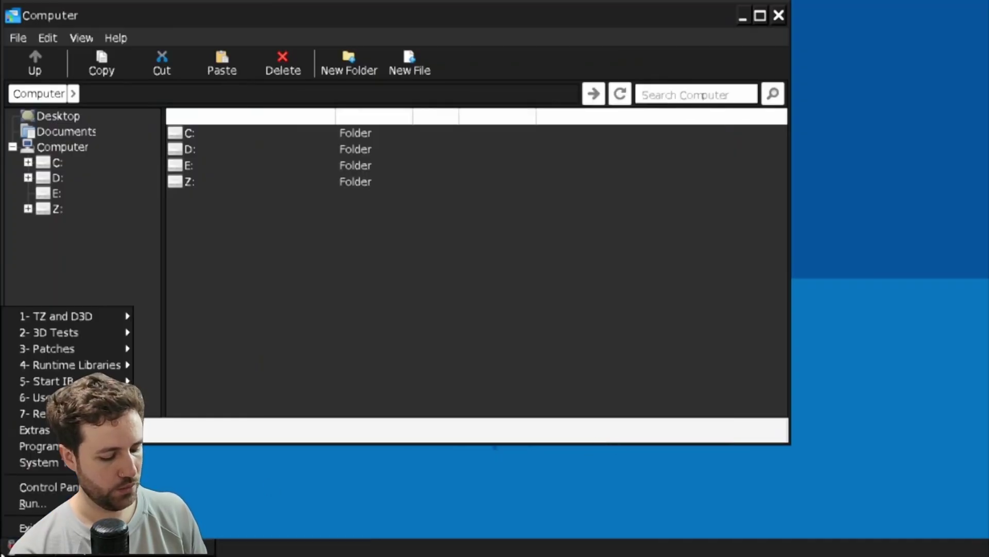
mouse_move(87, 366)
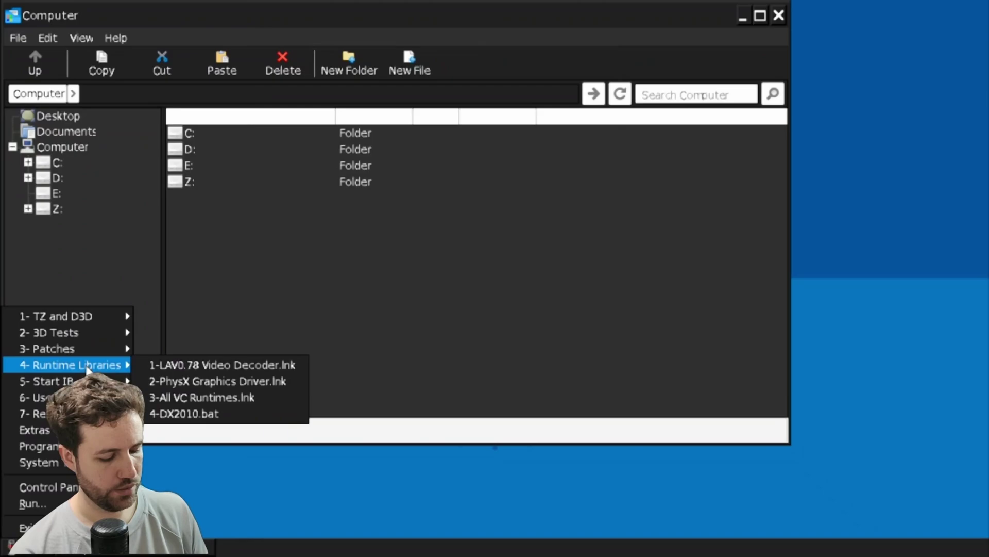
mouse_move(94, 350)
mouse_move(194, 364)
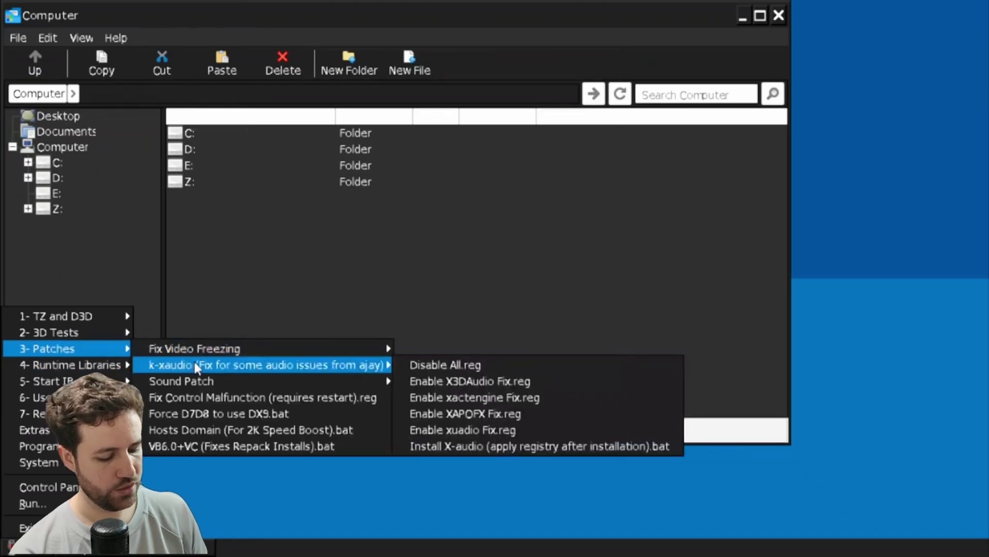
mouse_move(270, 353)
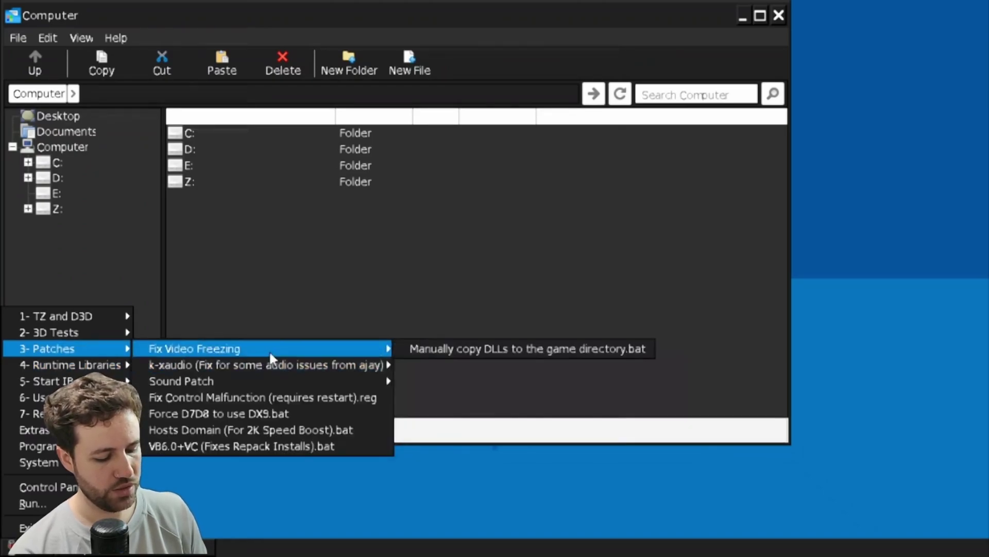
mouse_move(380, 364)
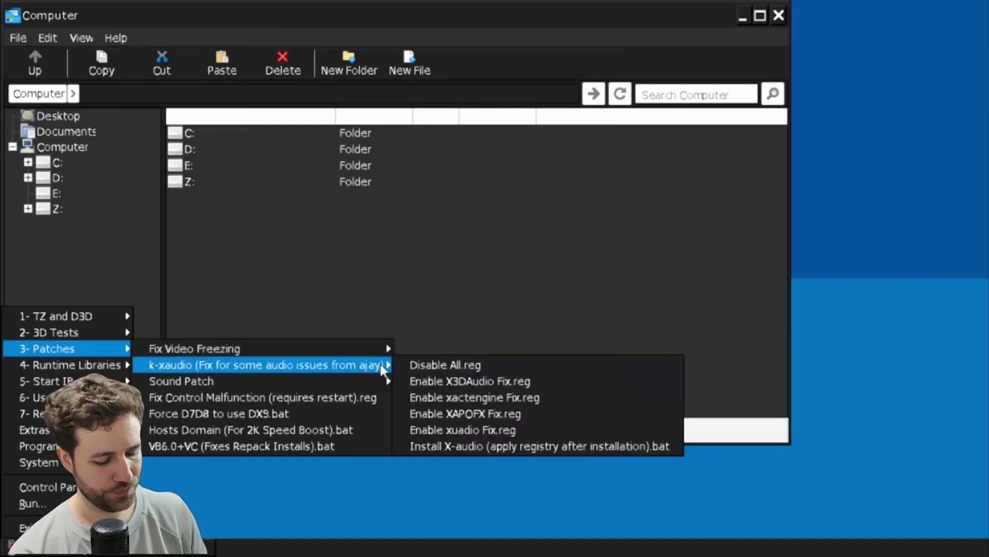
left_click(487, 445)
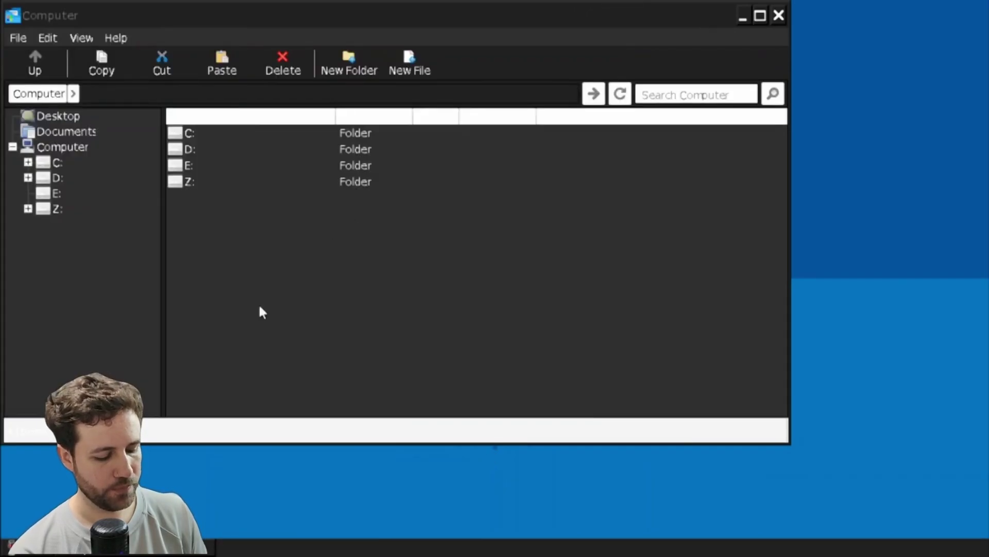
Step: Apply the X3DAudio and xactengine Fix.reg patches
left_click(10, 546)
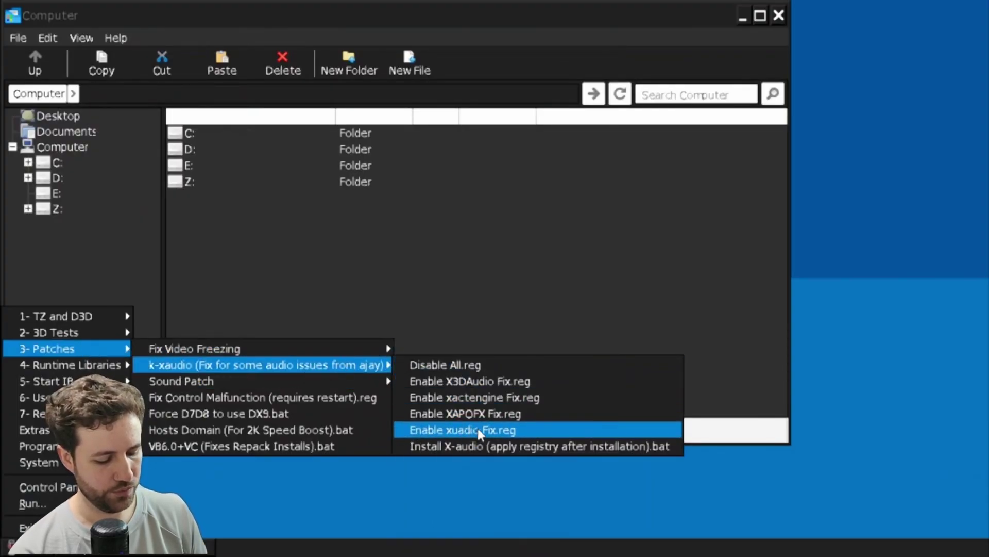
left_click(460, 381)
left_click(10, 545)
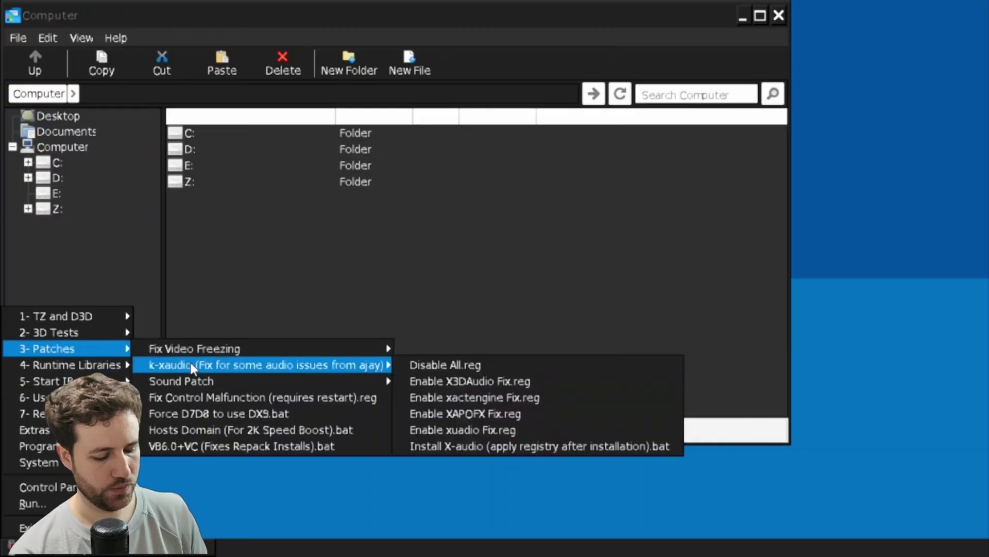
left_click(443, 398)
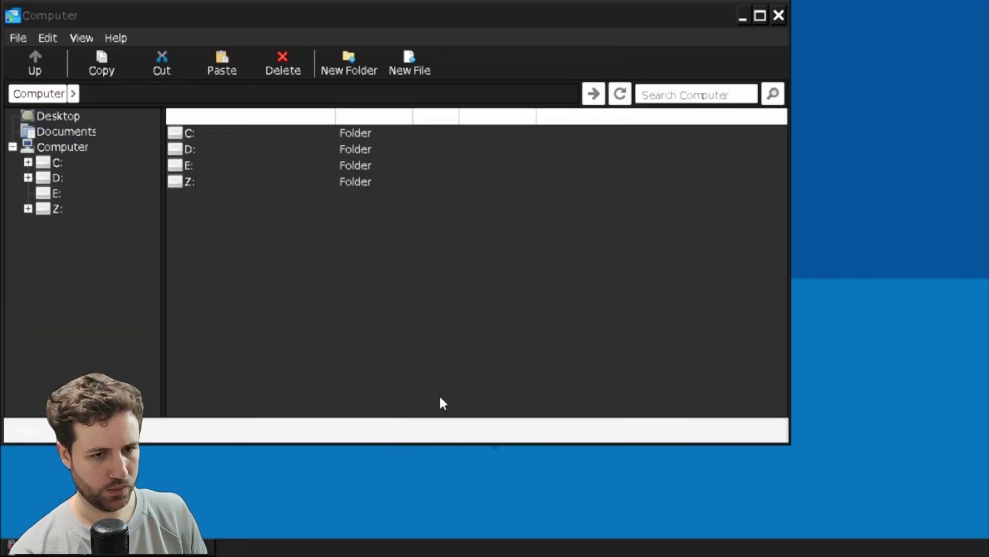
Step: Apply the XAPOFX and xaudio Fix.reg patches
left_click(10, 544)
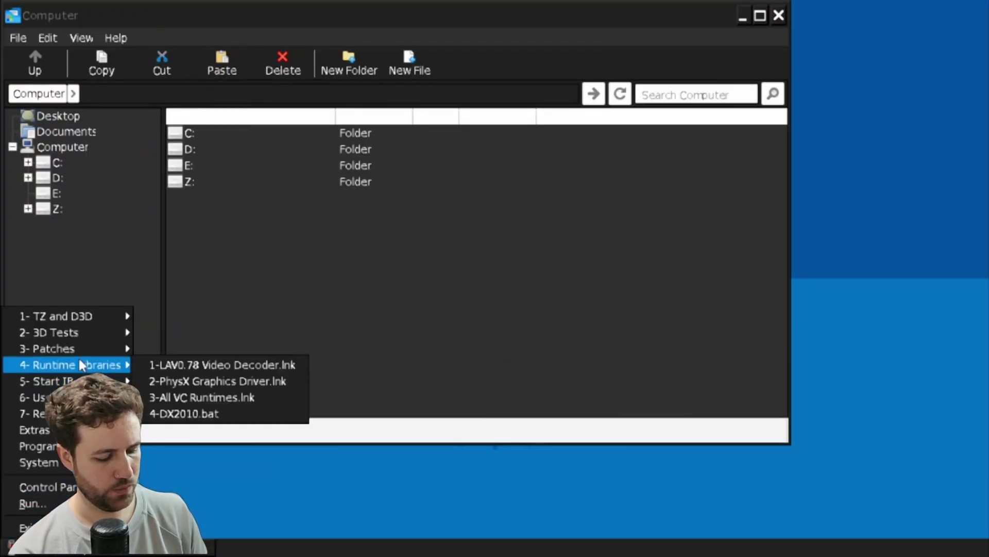
mouse_move(103, 349)
mouse_move(203, 365)
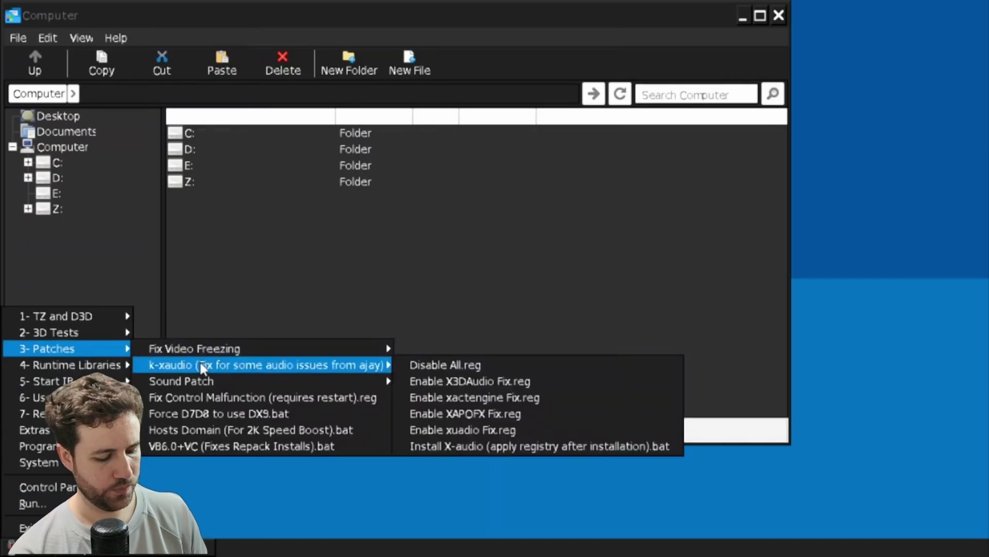
left_click(466, 413)
left_click(11, 545)
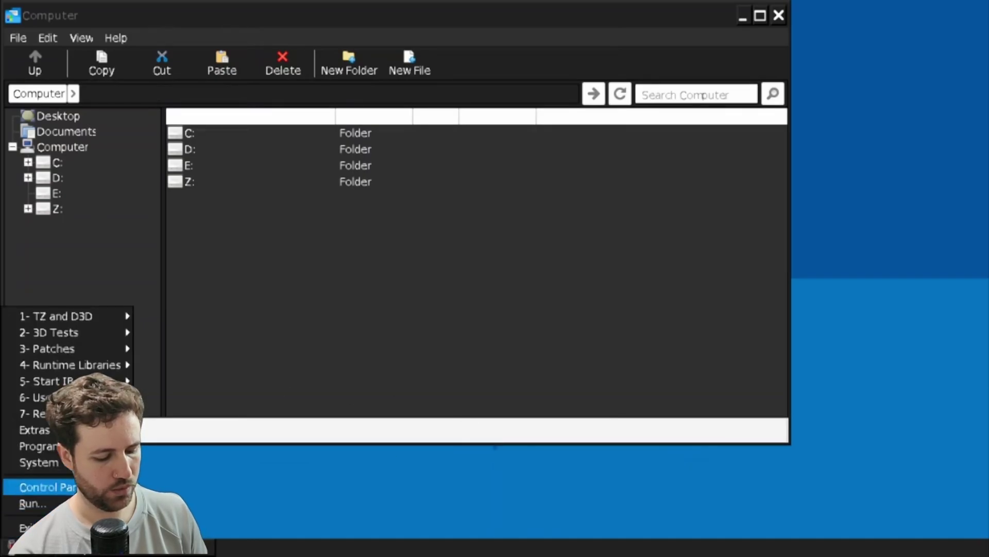
mouse_move(85, 351)
mouse_move(307, 354)
mouse_move(361, 364)
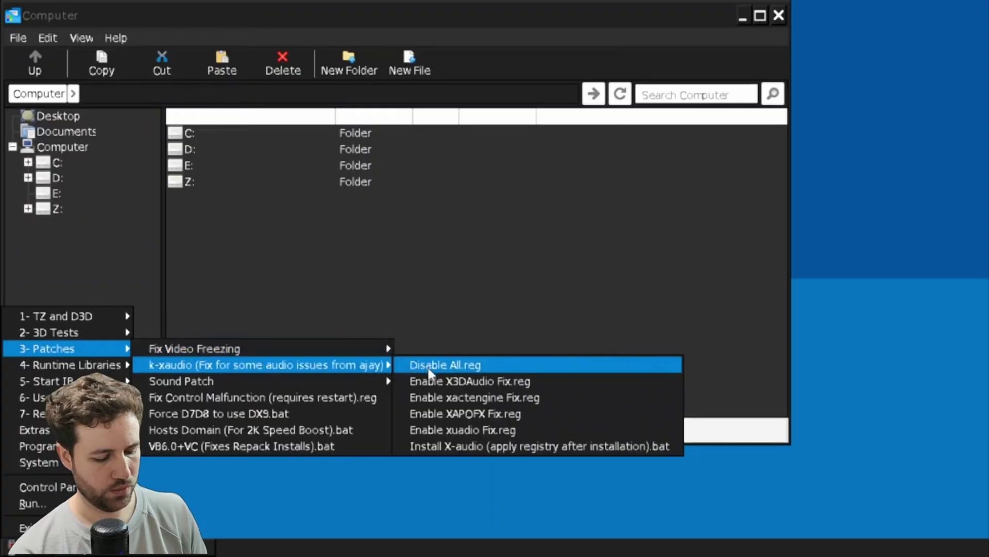
left_click(471, 432)
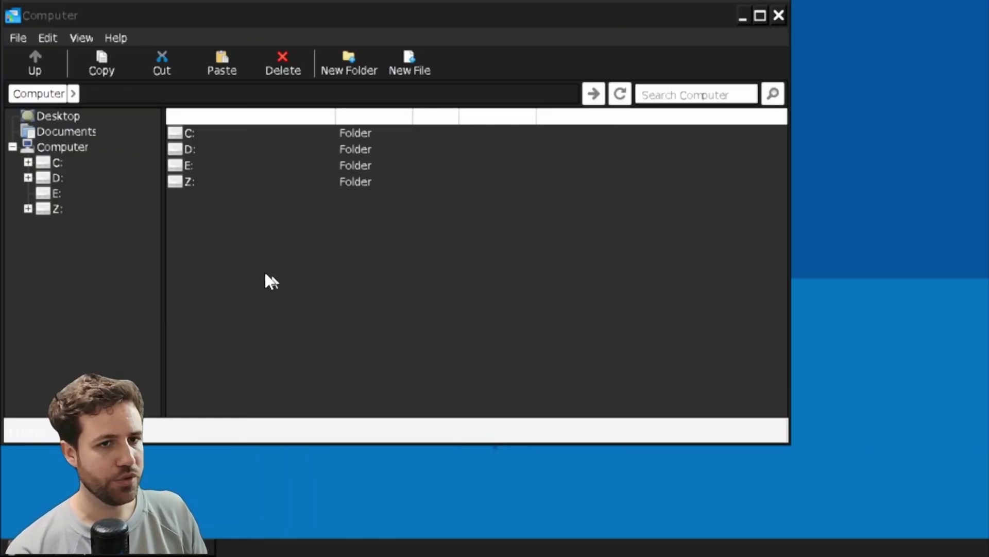
Step: Copy the Steam folder from drive D: onto drive C:, then open C:
double_click(191, 149)
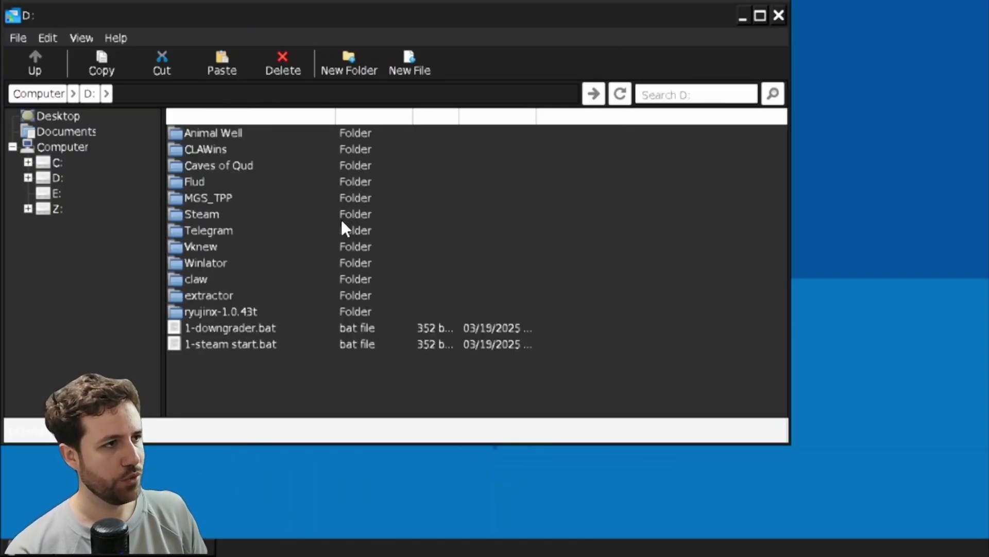
left_click(201, 213)
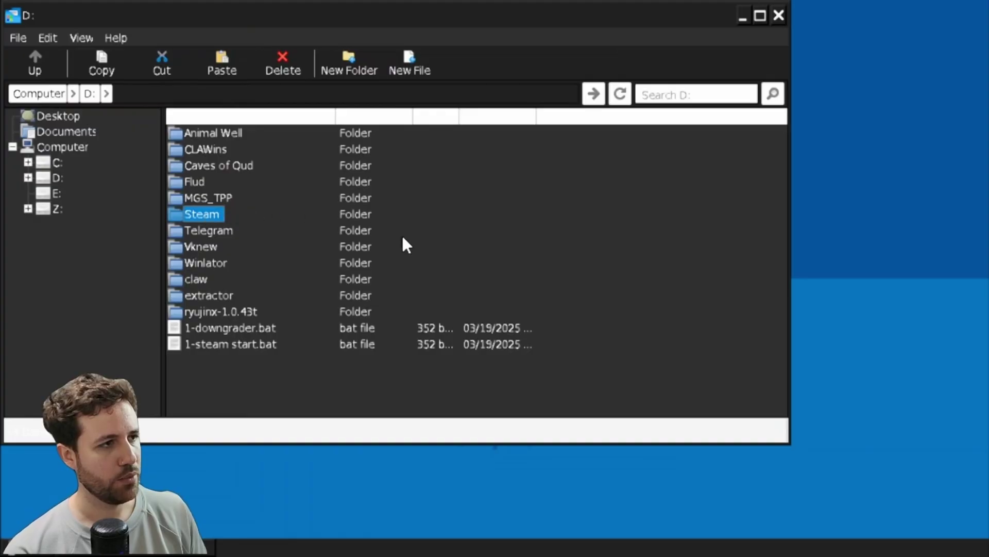
left_click(103, 72)
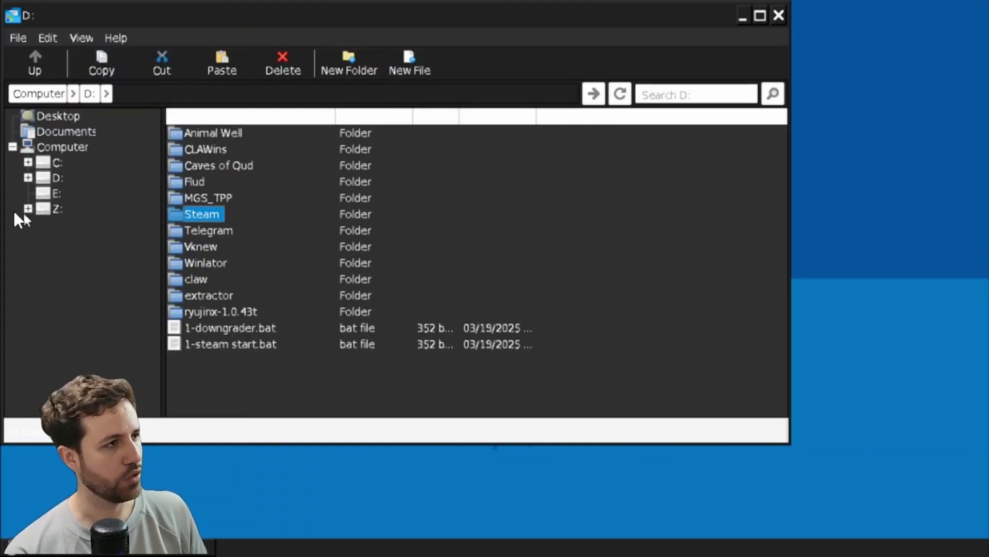
left_click(56, 163)
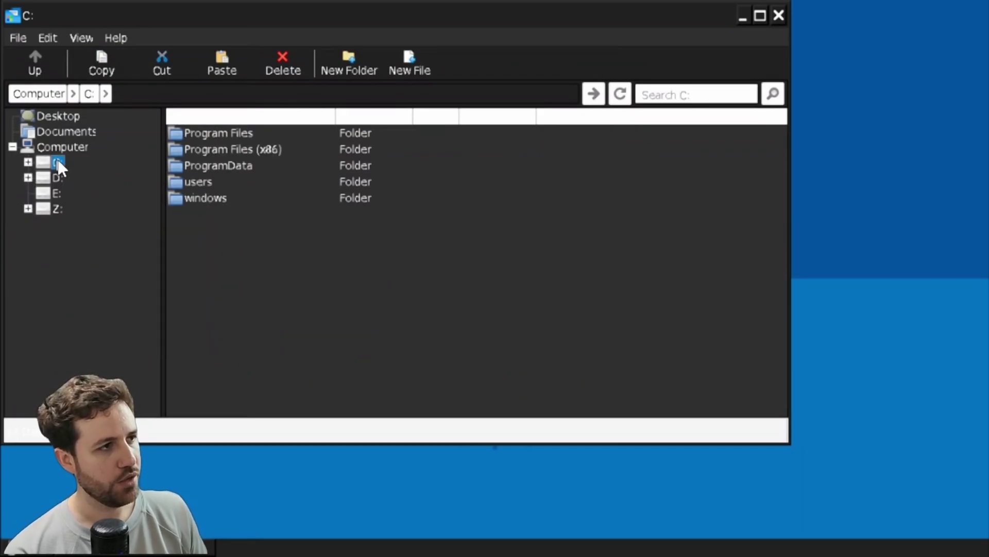
left_click(220, 61)
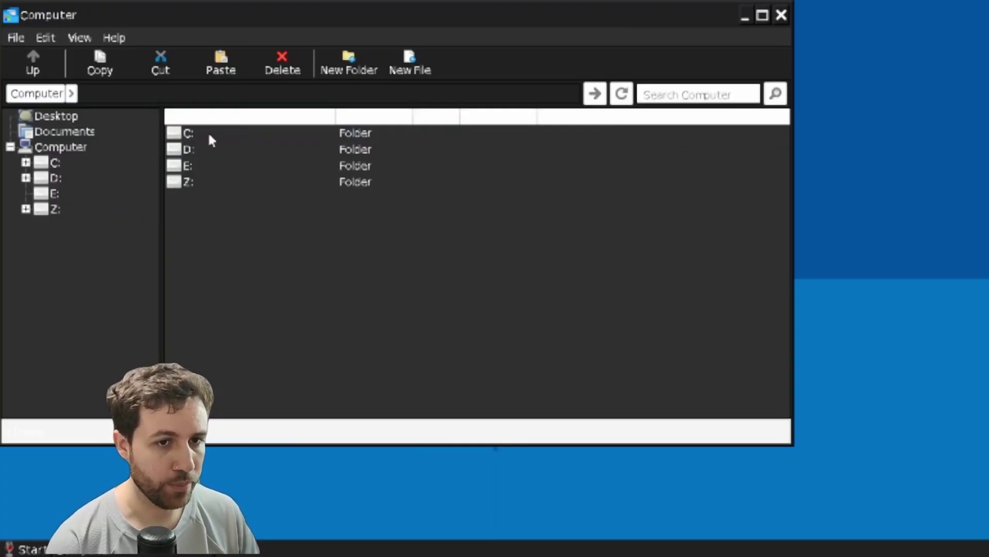
double_click(209, 136)
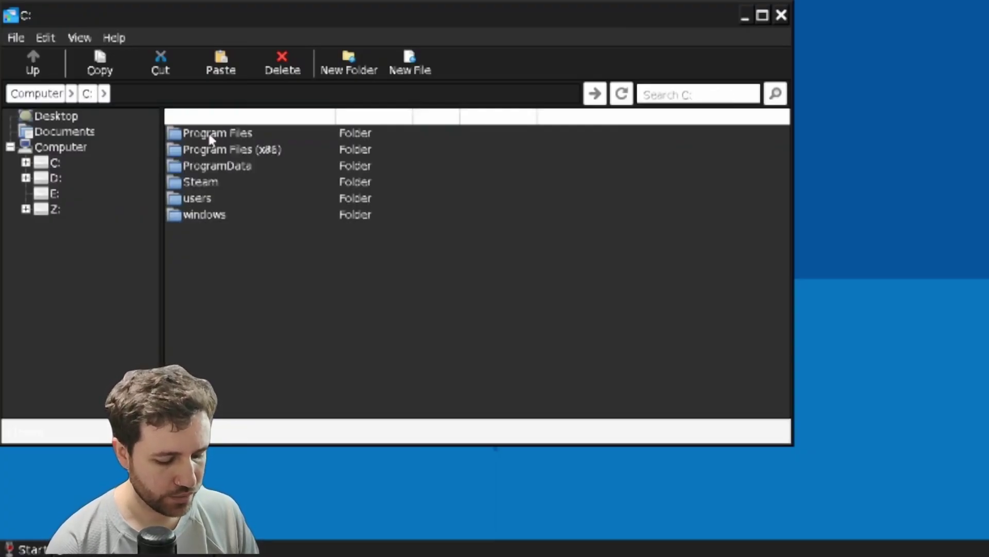
Step: In C:\Steam, run 1-downgrader.bat to update Steam, then select 1-steam start.bat
double_click(213, 188)
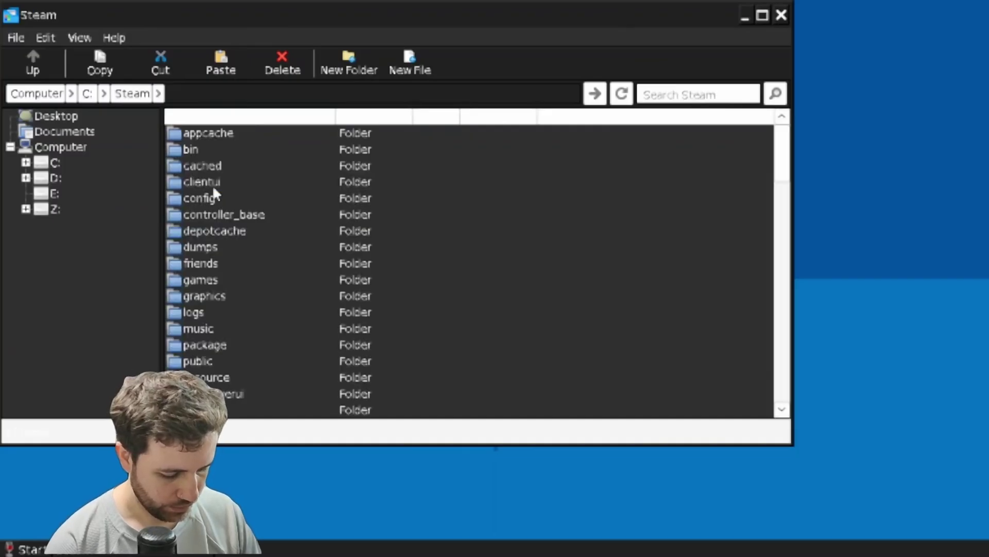
scroll(276, 330, "down", 3)
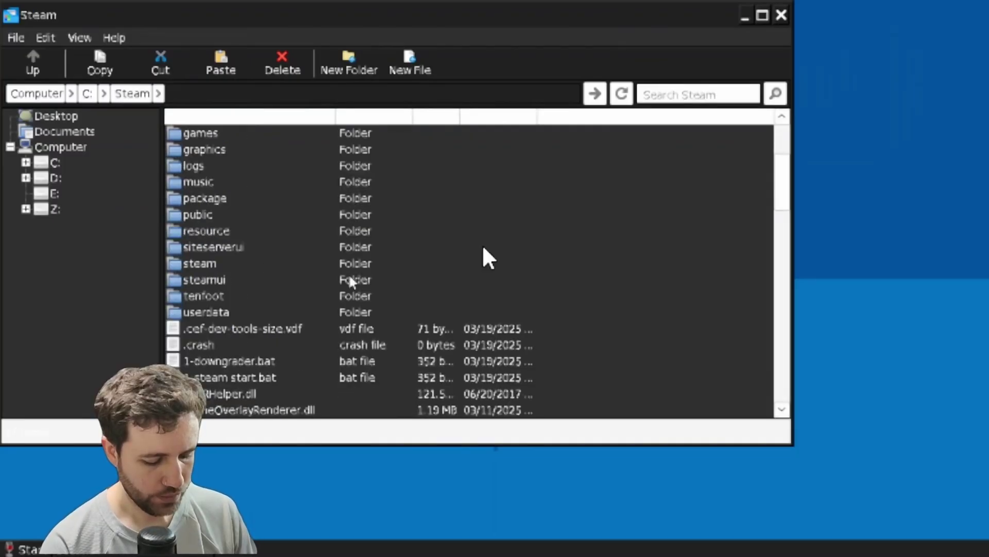
double_click(245, 361)
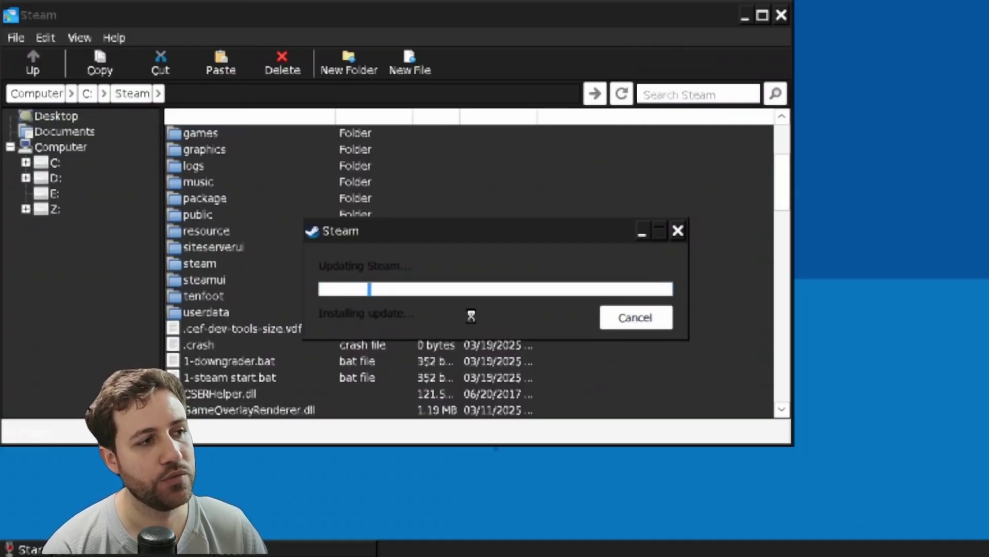
left_click(227, 372)
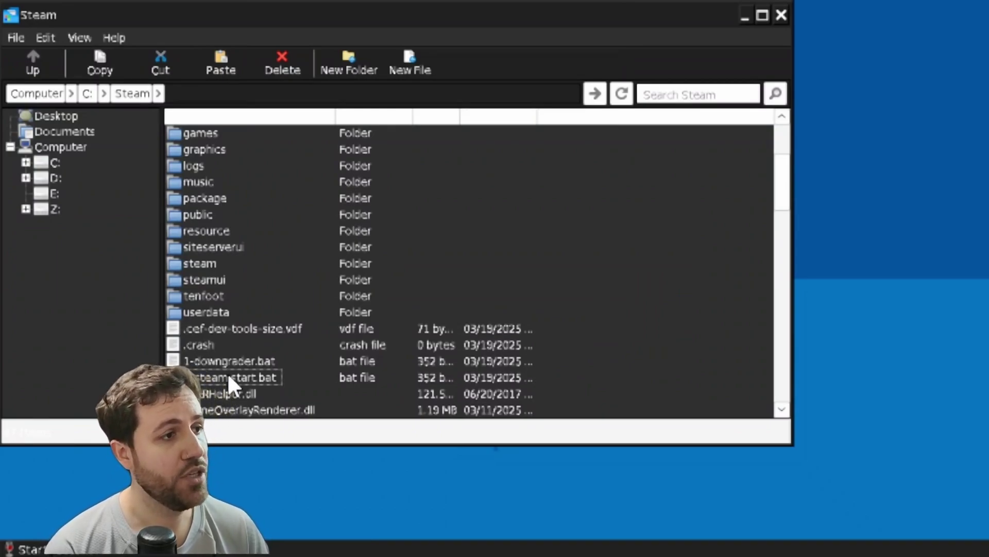
left_click(227, 372)
Step: Launch Steam with 1-steam start.bat, open the Task Manager, and close the sign-in window unsigned
double_click(227, 372)
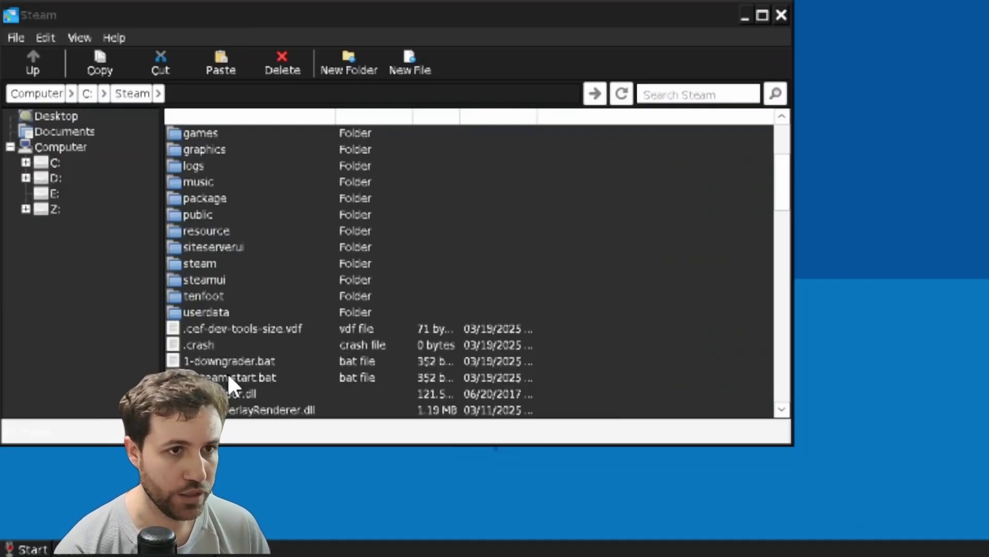
key("Escape")
scroll(228, 376, "down", 3)
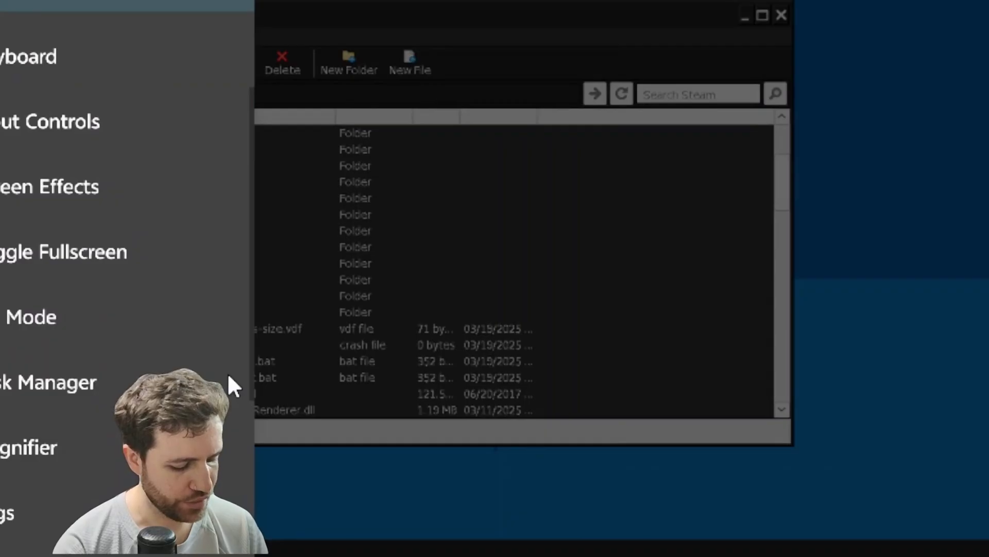
left_click(228, 379)
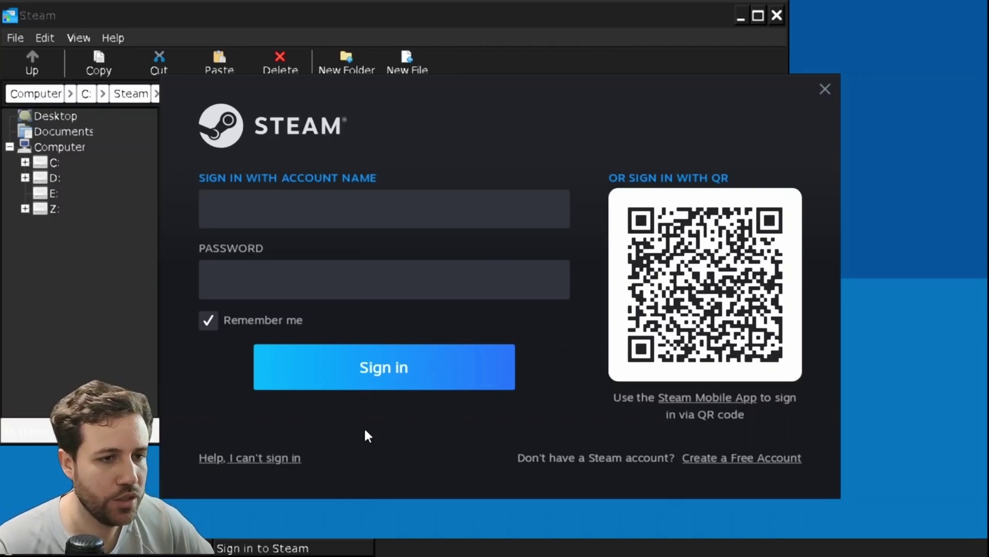
left_click(368, 379)
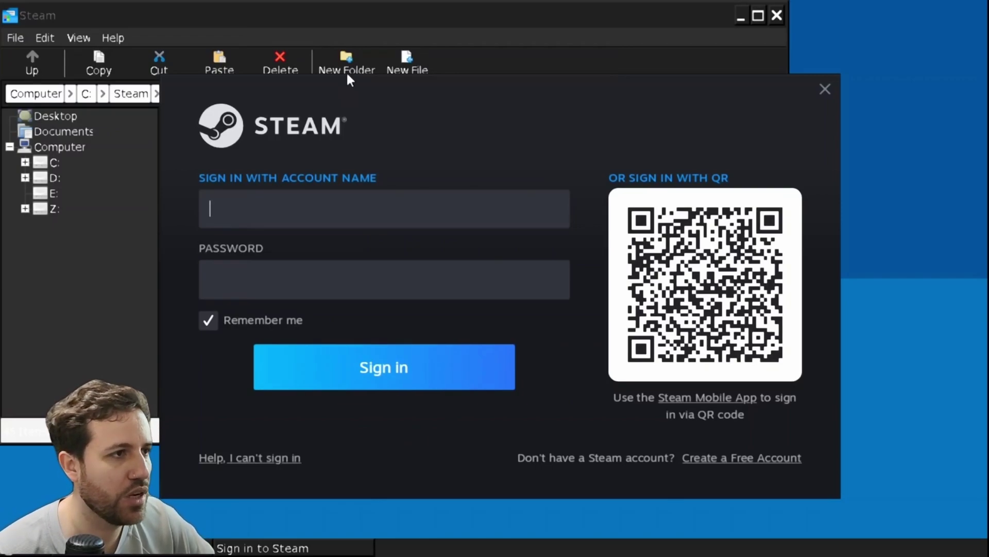
left_click(825, 91)
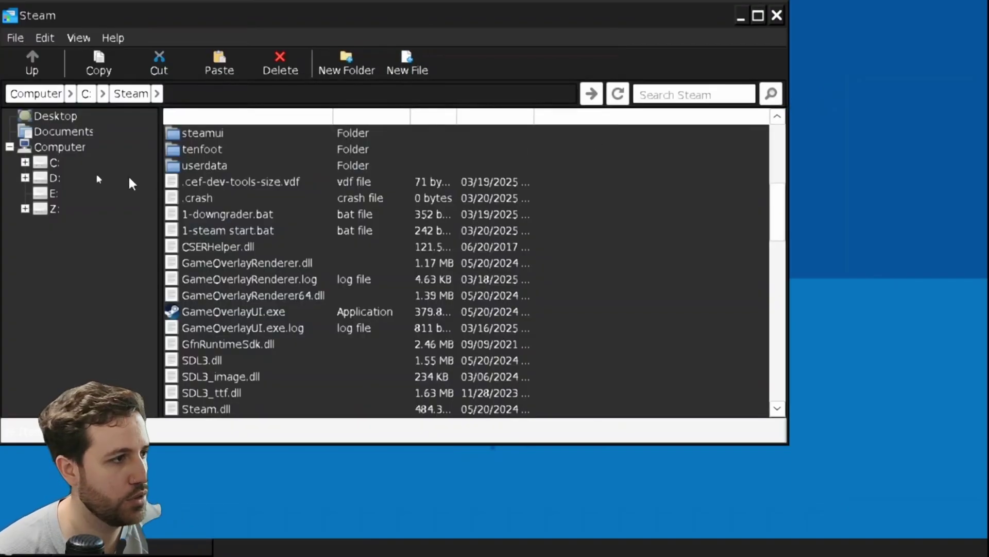
Step: Browse to D:\Winlator\Winlator.Corefonts.Pack\Winlator Corefonts Pack and open its first folder
left_click(52, 178)
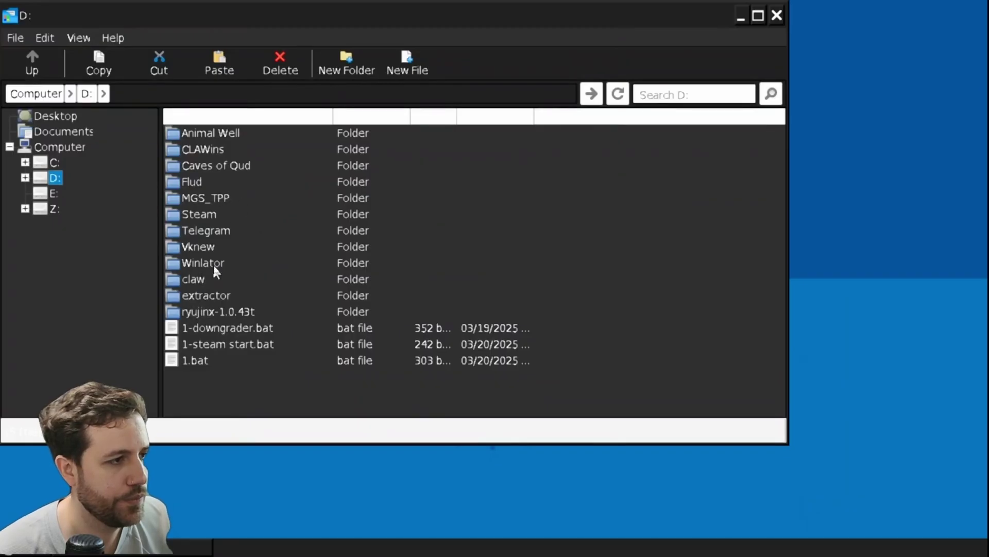
double_click(214, 264)
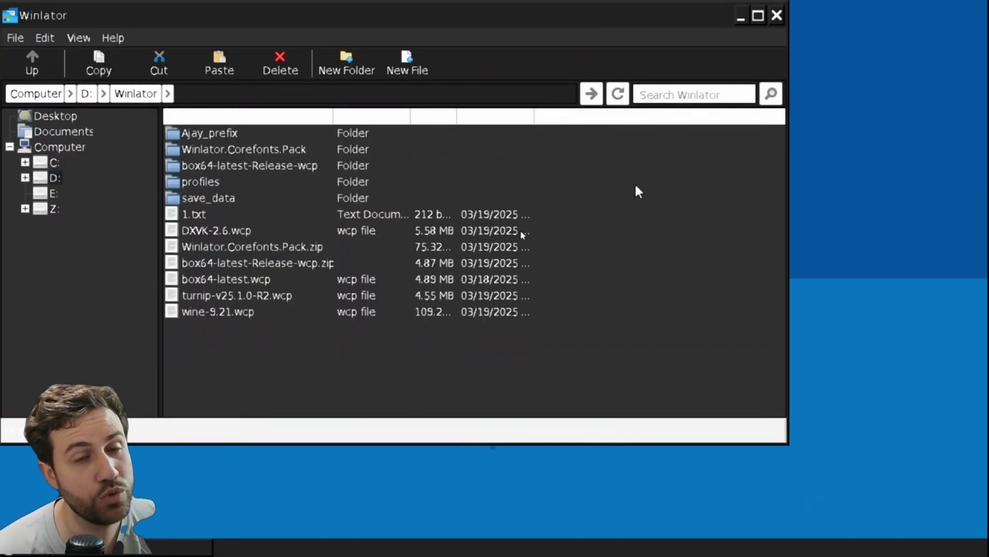
left_click(250, 146)
double_click(251, 148)
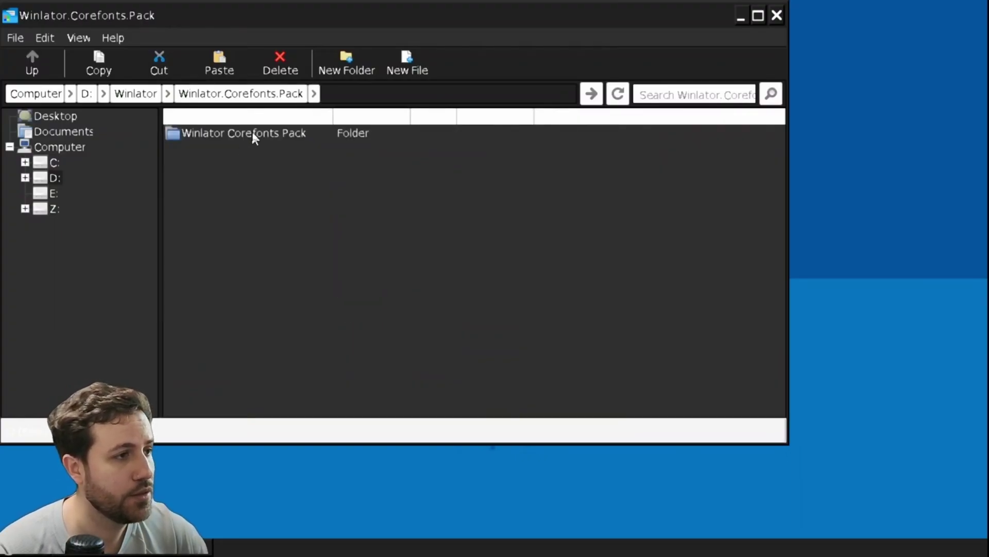
left_click(252, 132)
double_click(252, 144)
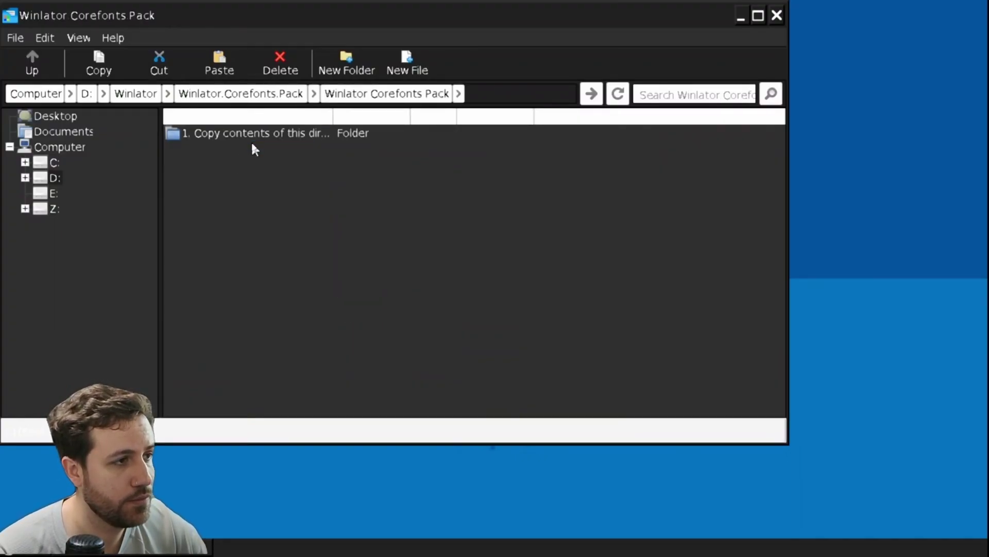
left_click(239, 135)
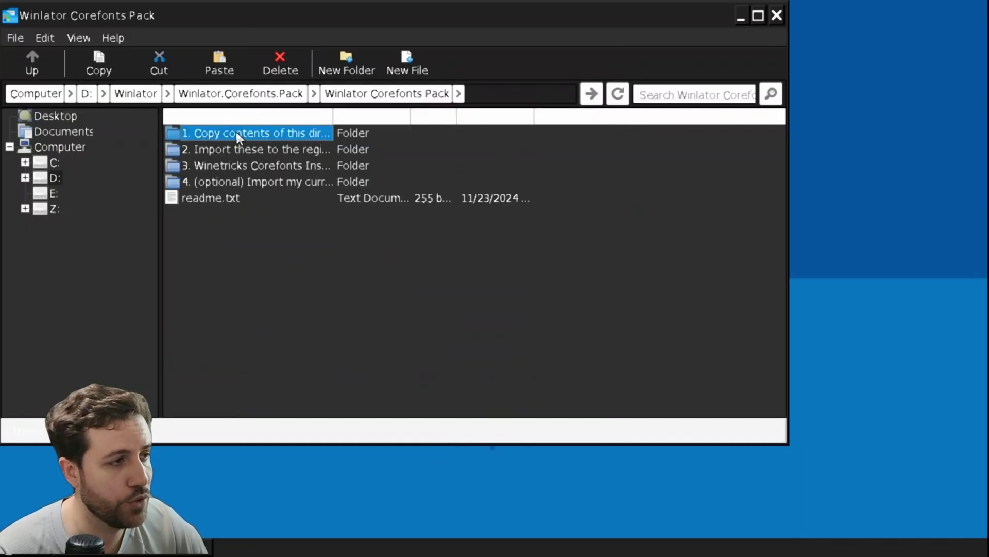
double_click(236, 132)
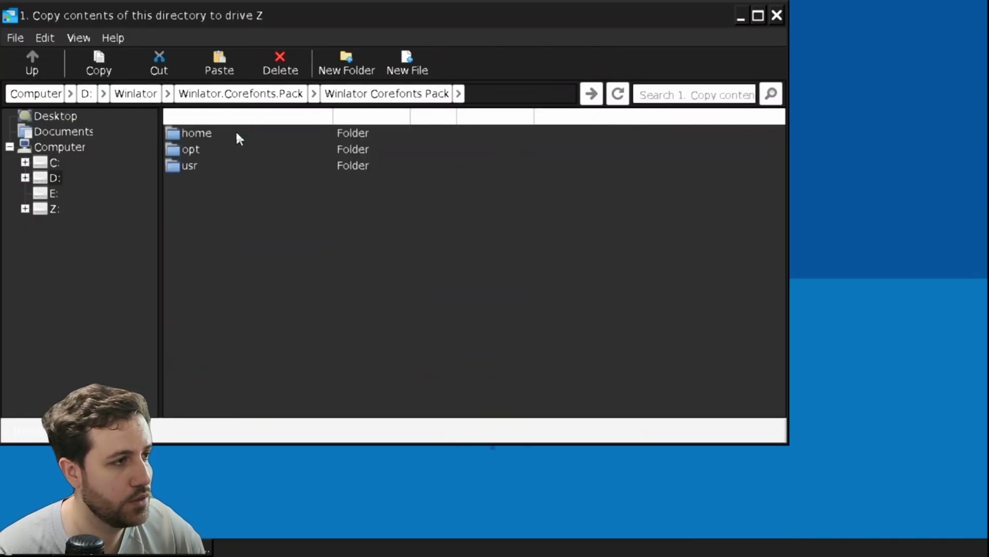
Step: Select and copy the home, opt and usr folders, paste them onto Z:, replacing existing ones
left_click(47, 35)
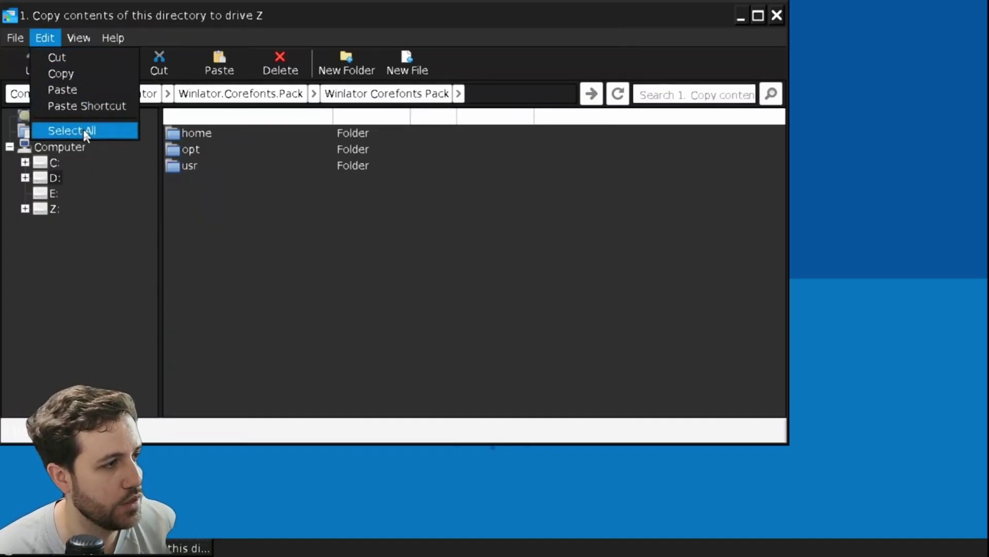
left_click(82, 129)
left_click(44, 38)
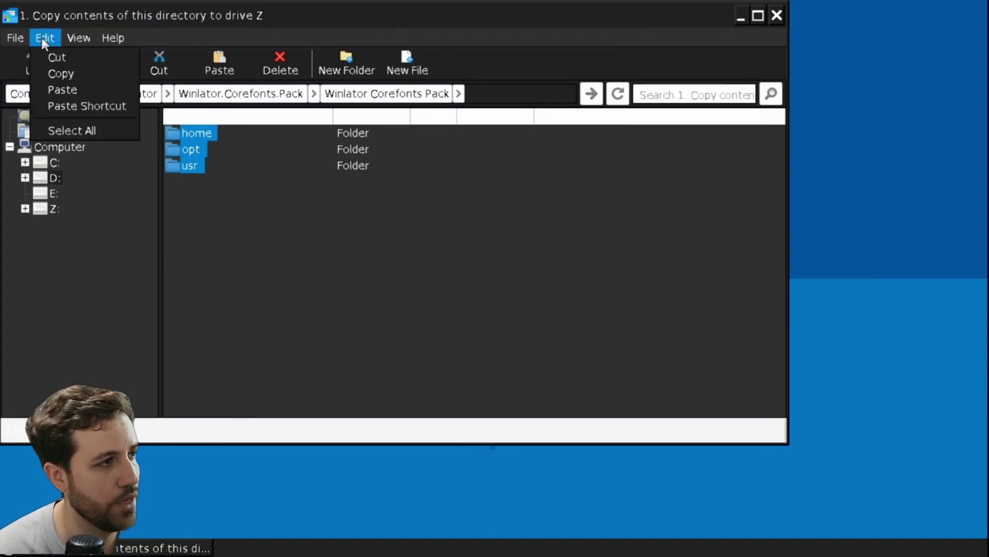
left_click(64, 73)
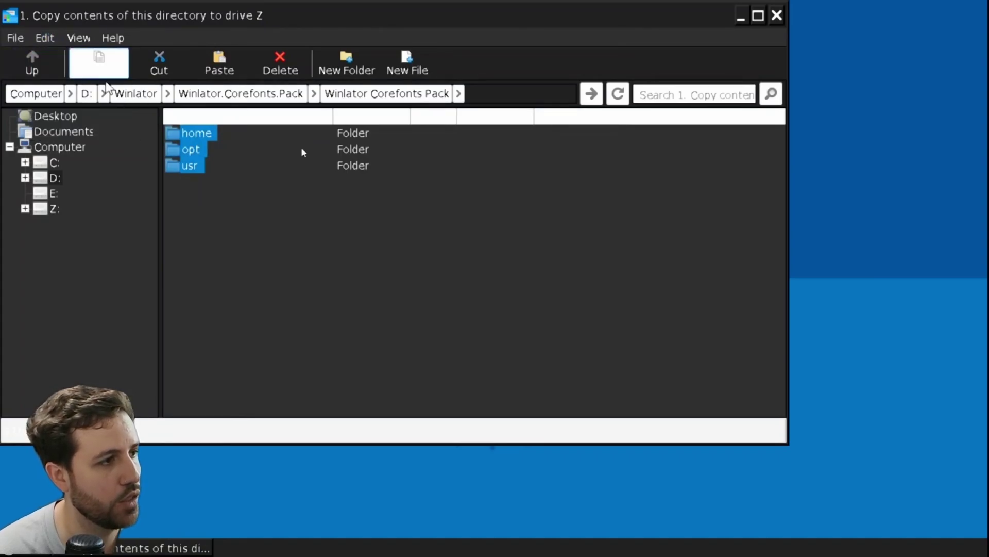
left_click(53, 209)
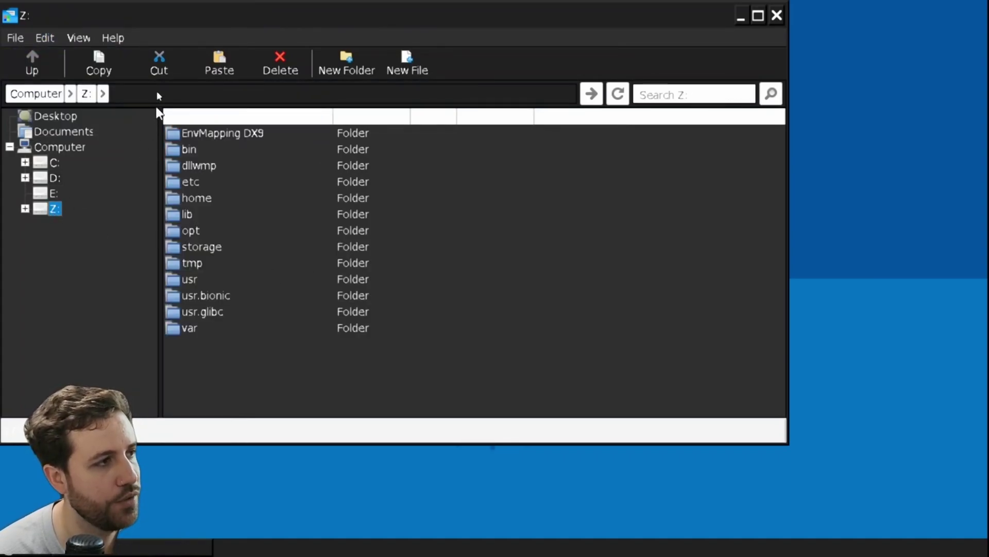
left_click(219, 63)
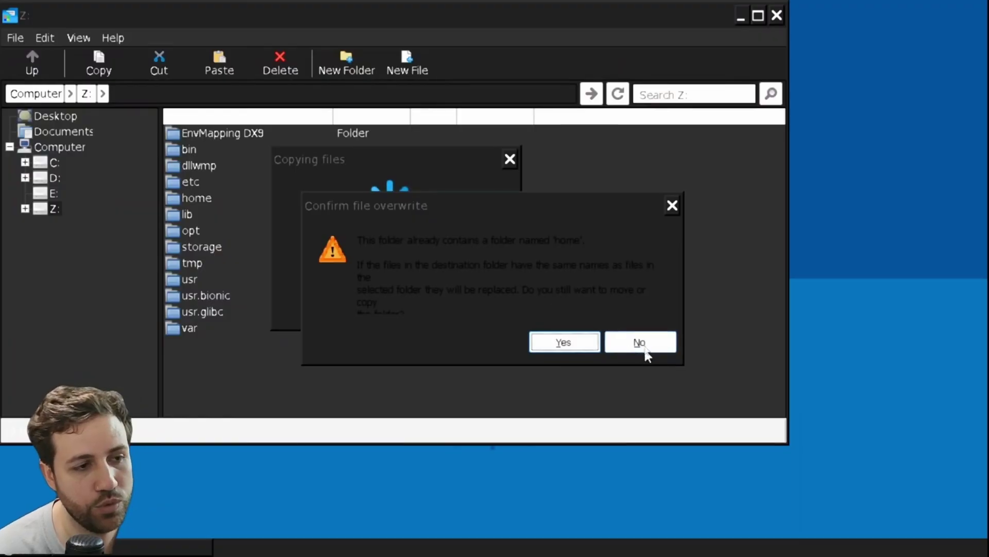
left_click(641, 345)
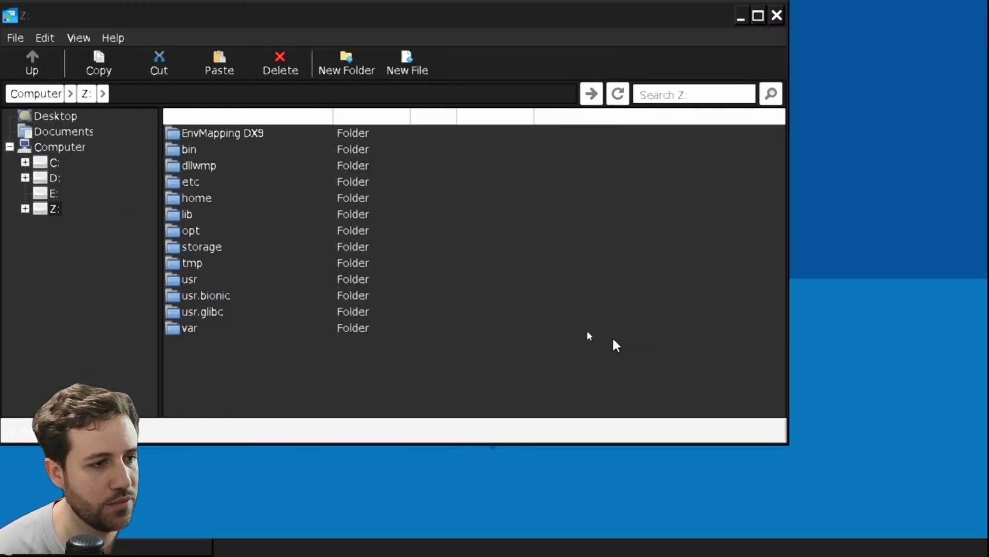
Step: Inspect the corefonts pack's '2. Import these to the registry' folder, go back up, then open drive C:
left_click(54, 178)
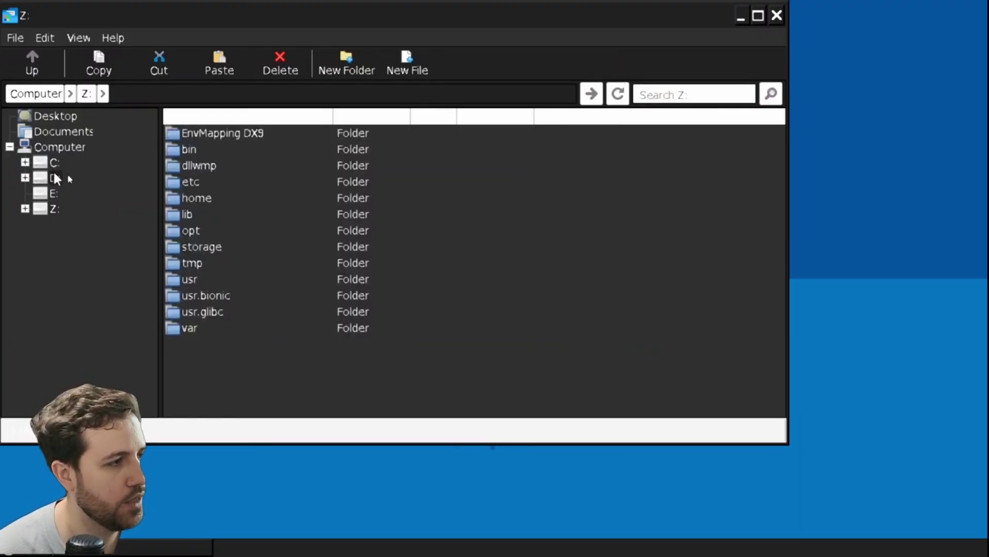
double_click(216, 263)
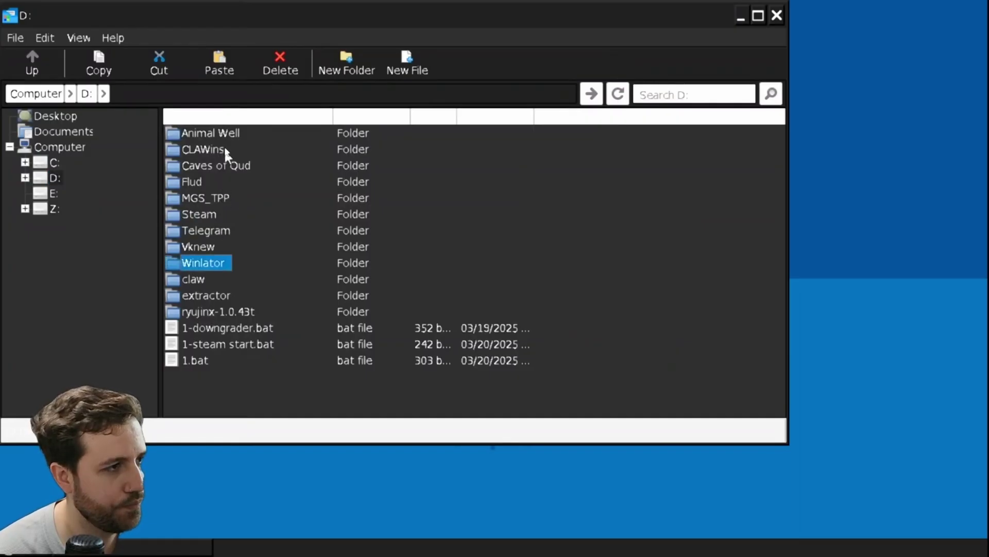
left_click(223, 133)
double_click(222, 149)
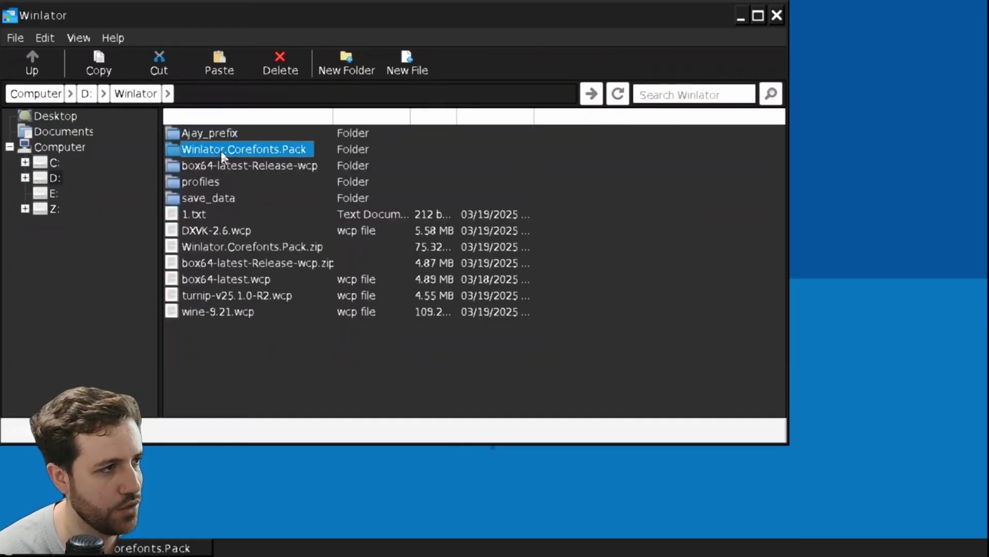
left_click(229, 137)
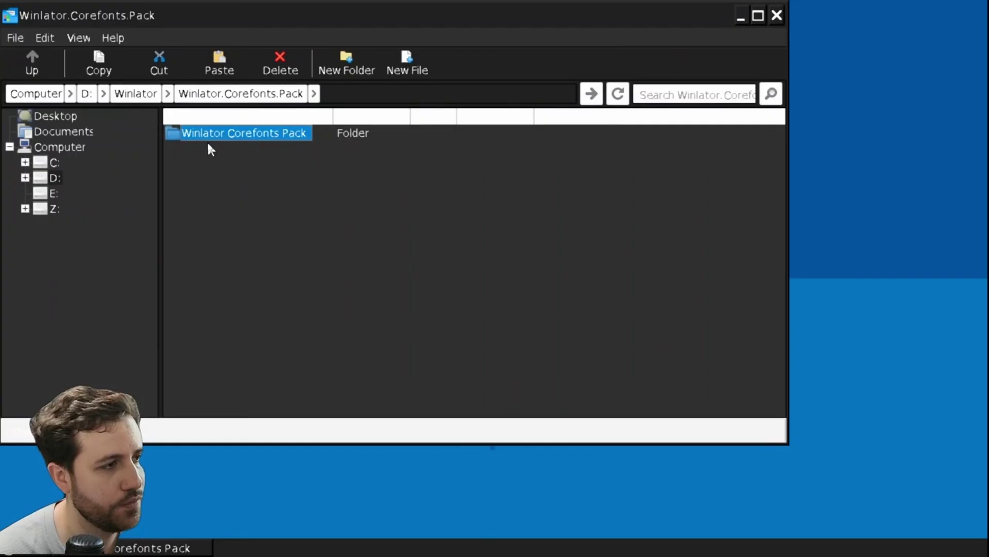
double_click(208, 143)
left_click(209, 147)
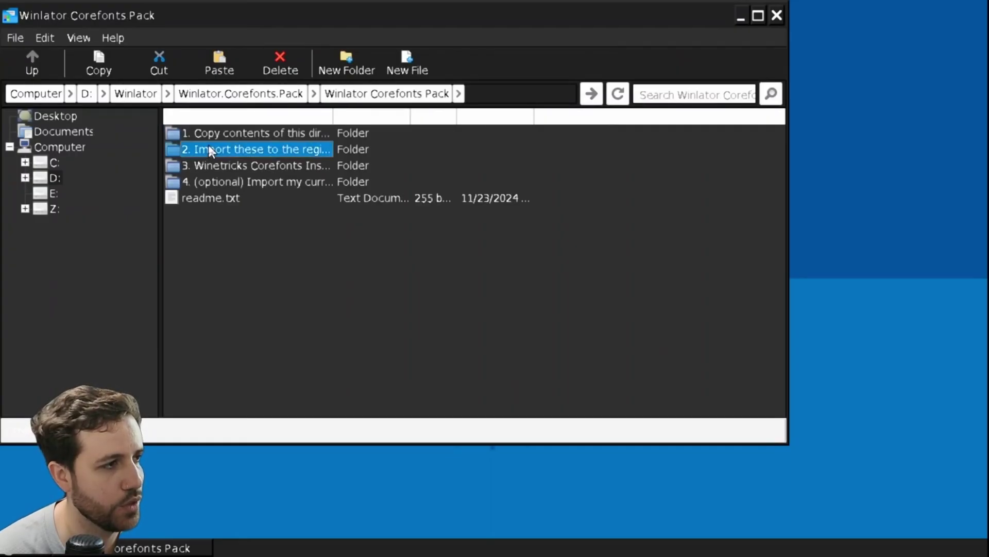
double_click(209, 149)
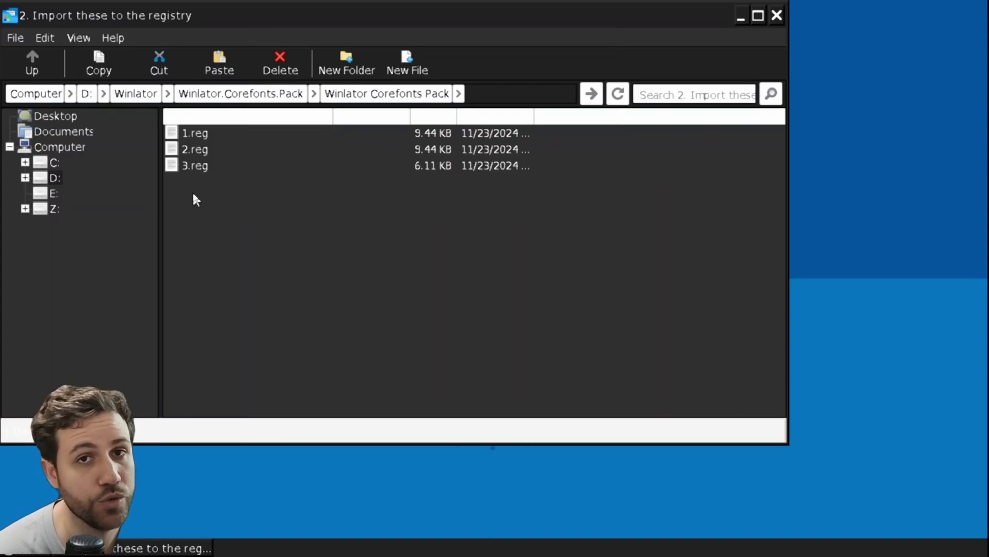
left_click(32, 62)
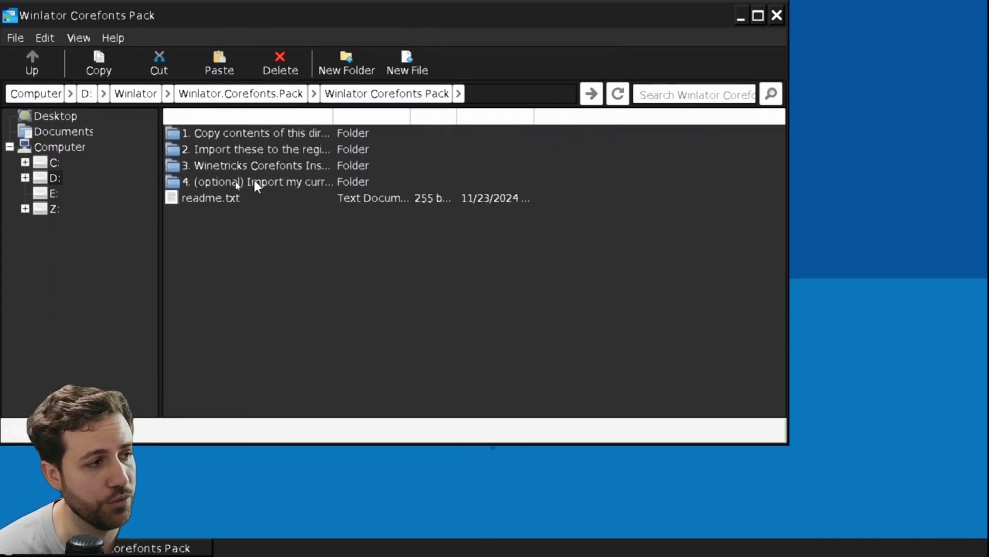
left_click(54, 162)
Step: Open C:\Steam and run 1-steam start.bat to bring up the signed-in Steam Store
left_click(209, 181)
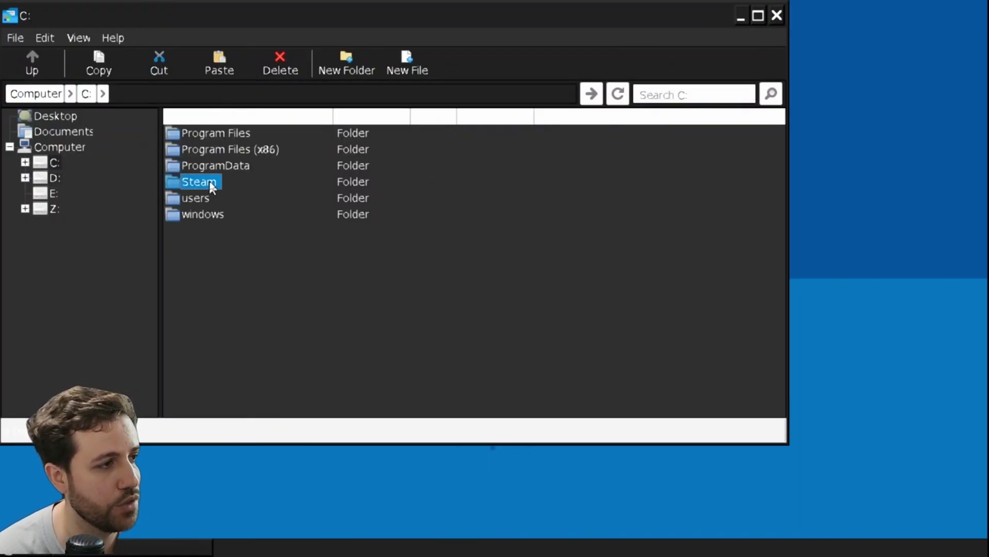
double_click(209, 181)
scroll(335, 309, "down", 6)
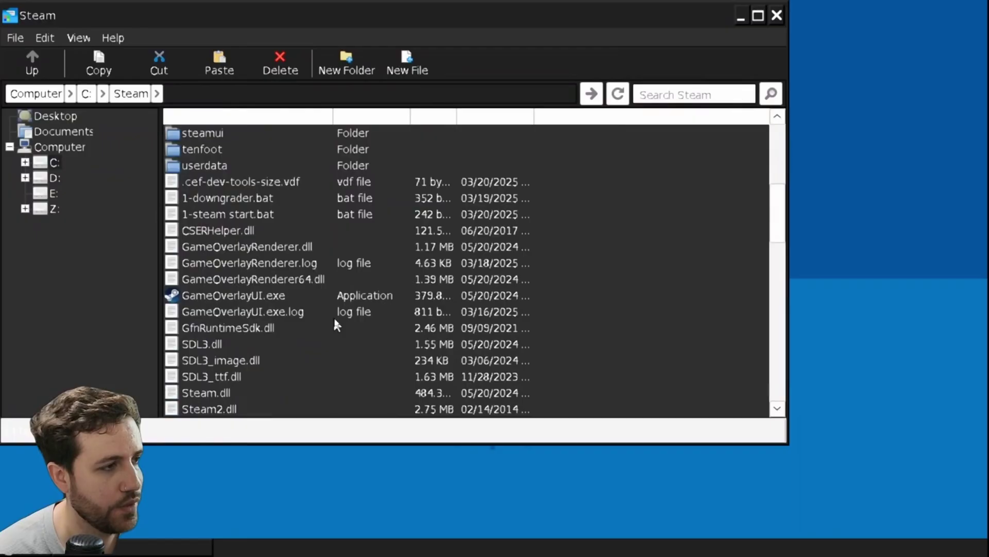
double_click(241, 216)
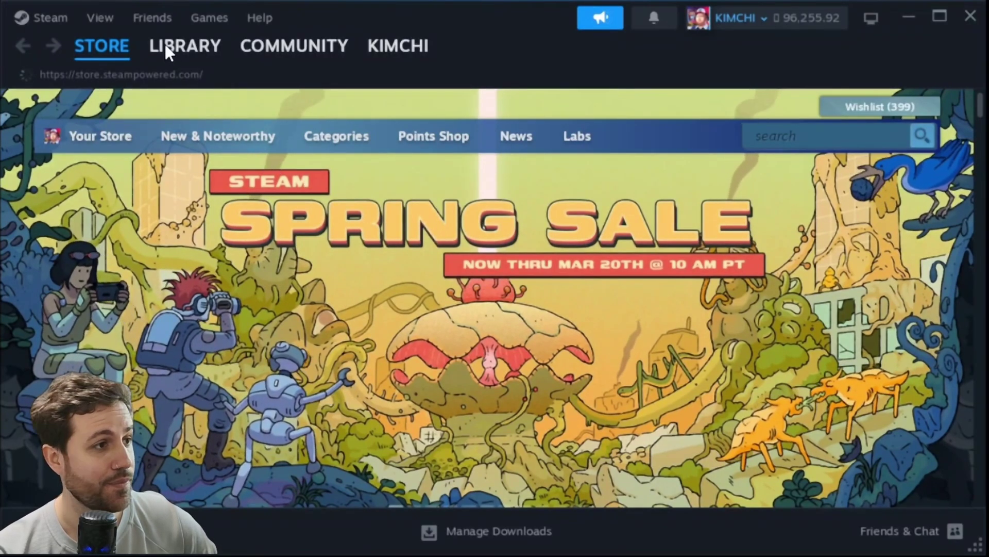
Step: Scroll through the Steam library list, then minimize Steam to reveal the MGS_TPP folder
mouse_move(165, 46)
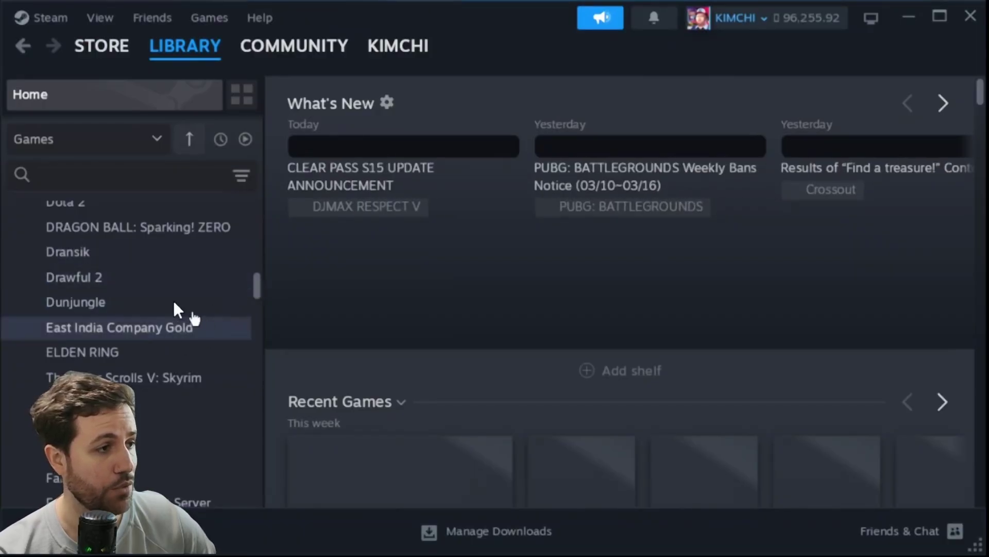
scroll(261, 284, "up", 15)
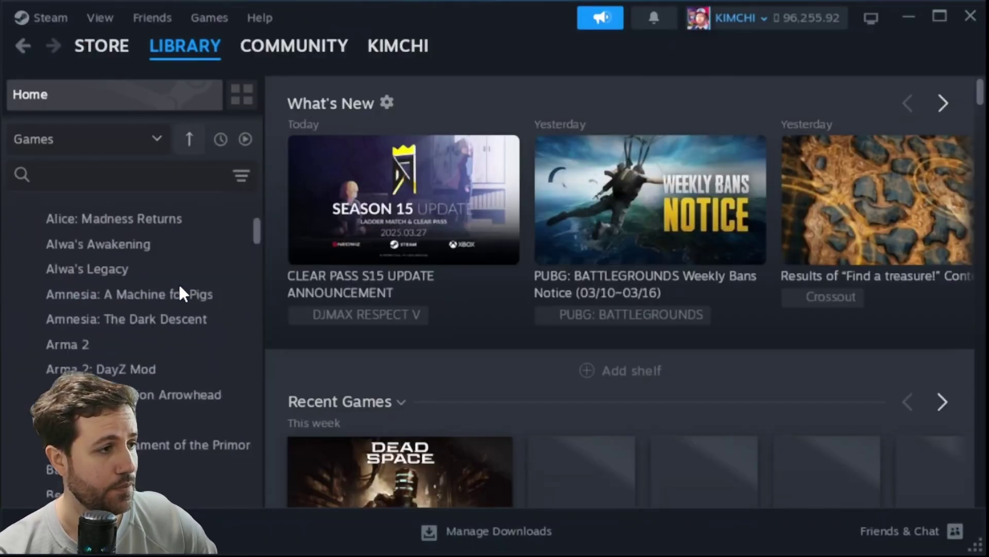
scroll(153, 323, "down", 8)
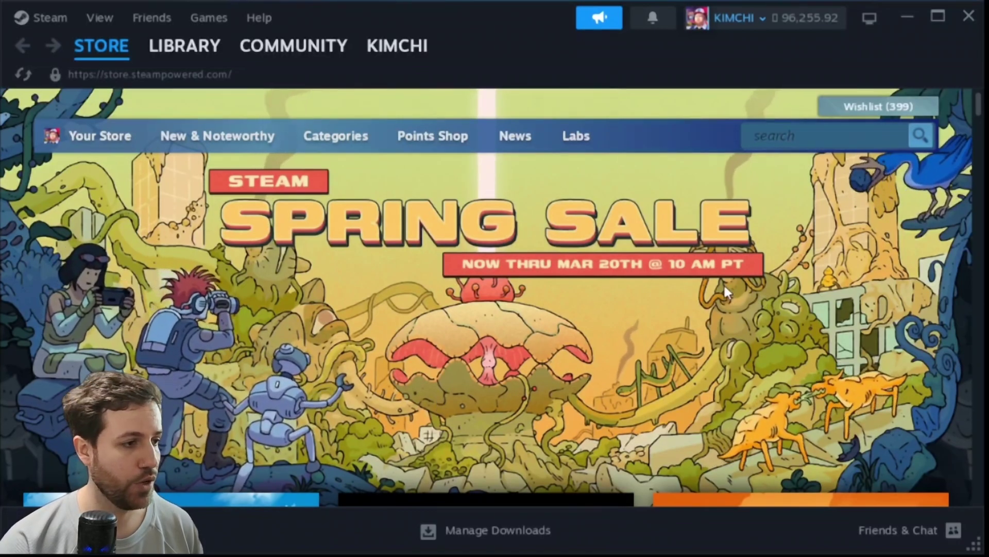
left_click(909, 15)
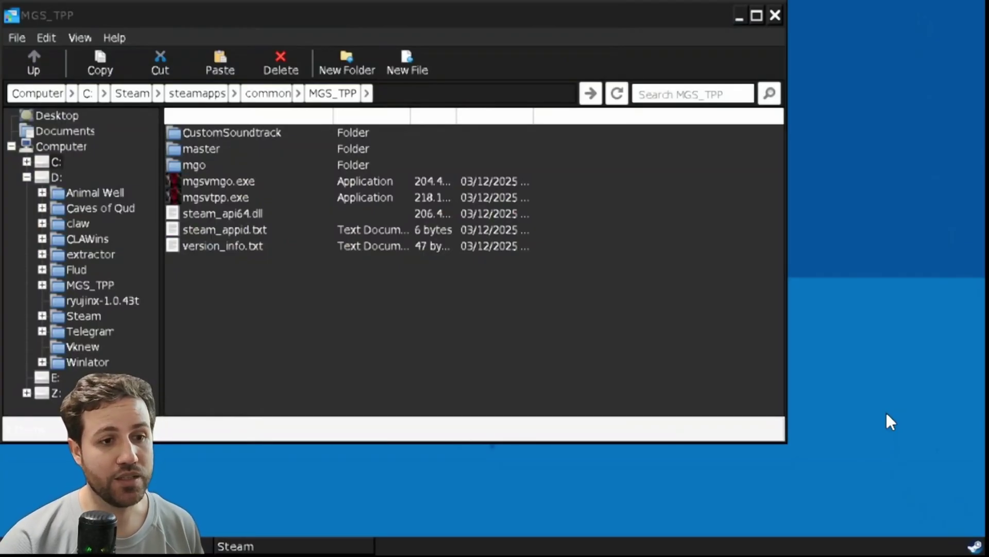
left_click(440, 338)
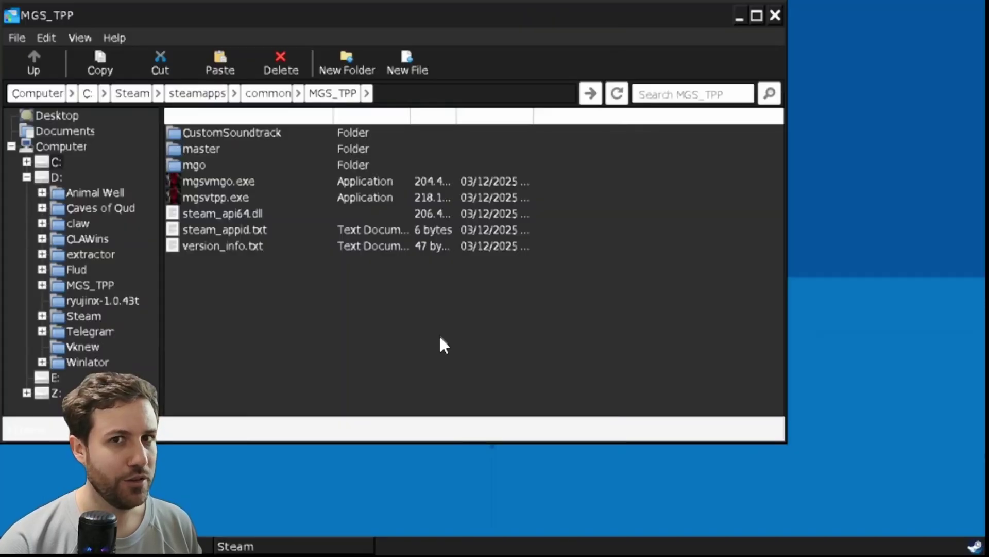
left_click(217, 200)
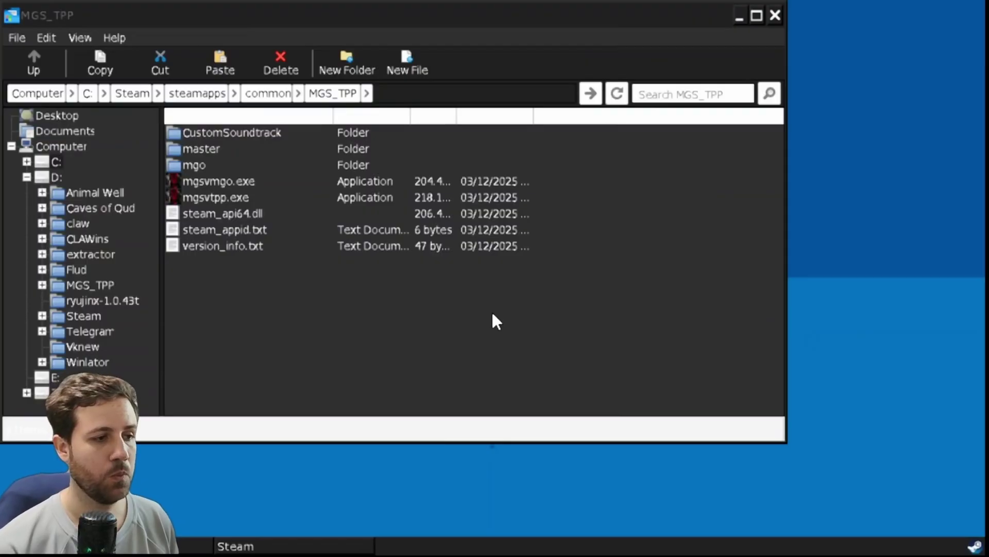
key("Escape")
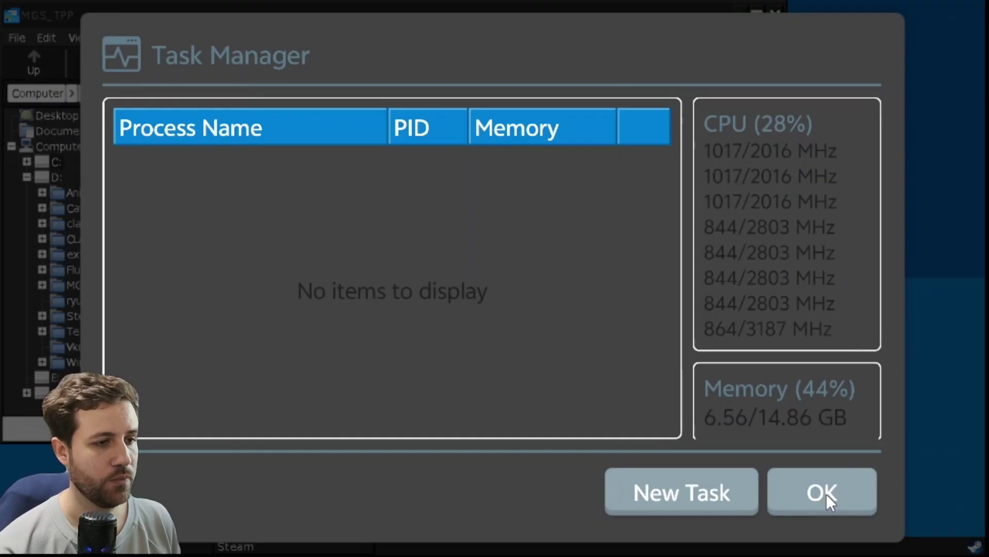
left_click(824, 492)
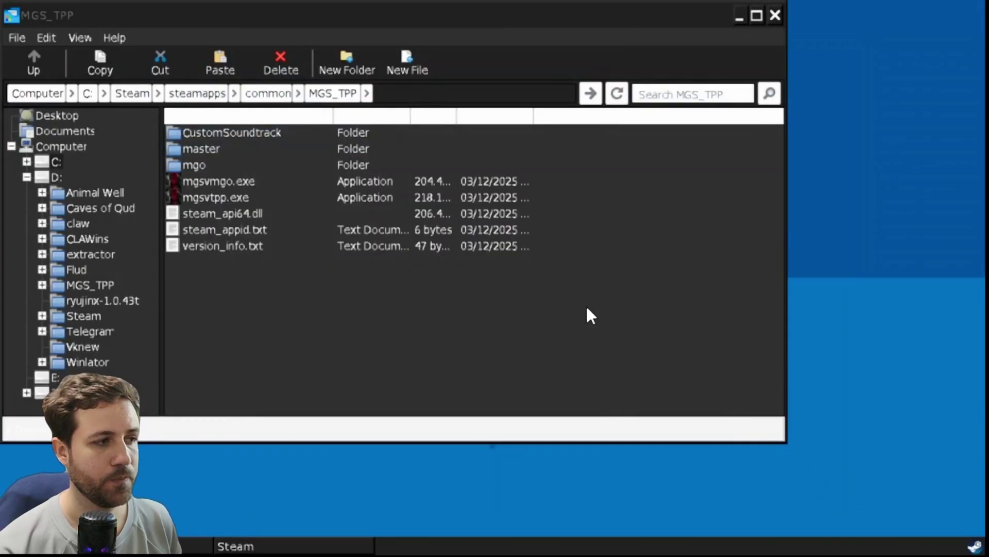